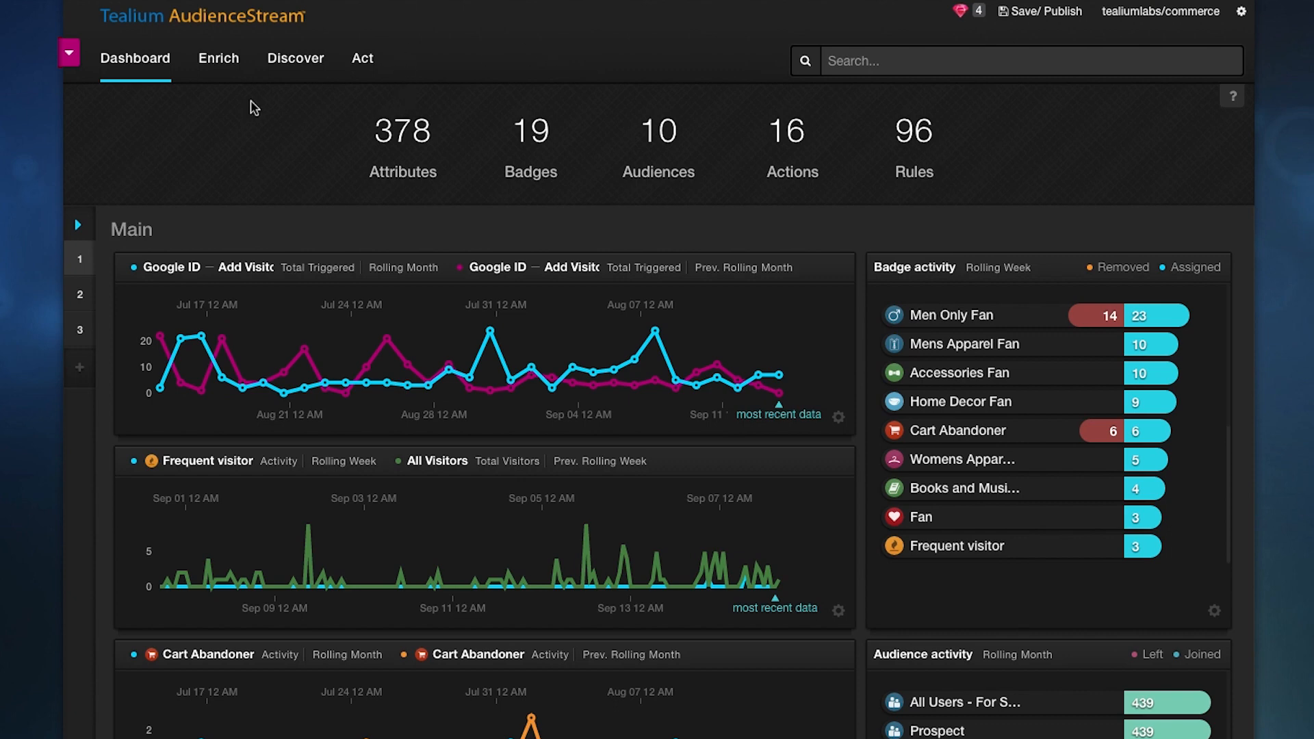
Open the attributes list and start adding a new attribute with the Visitor scope
{"action": "mouse_move", "coordinate": [230, 65]}
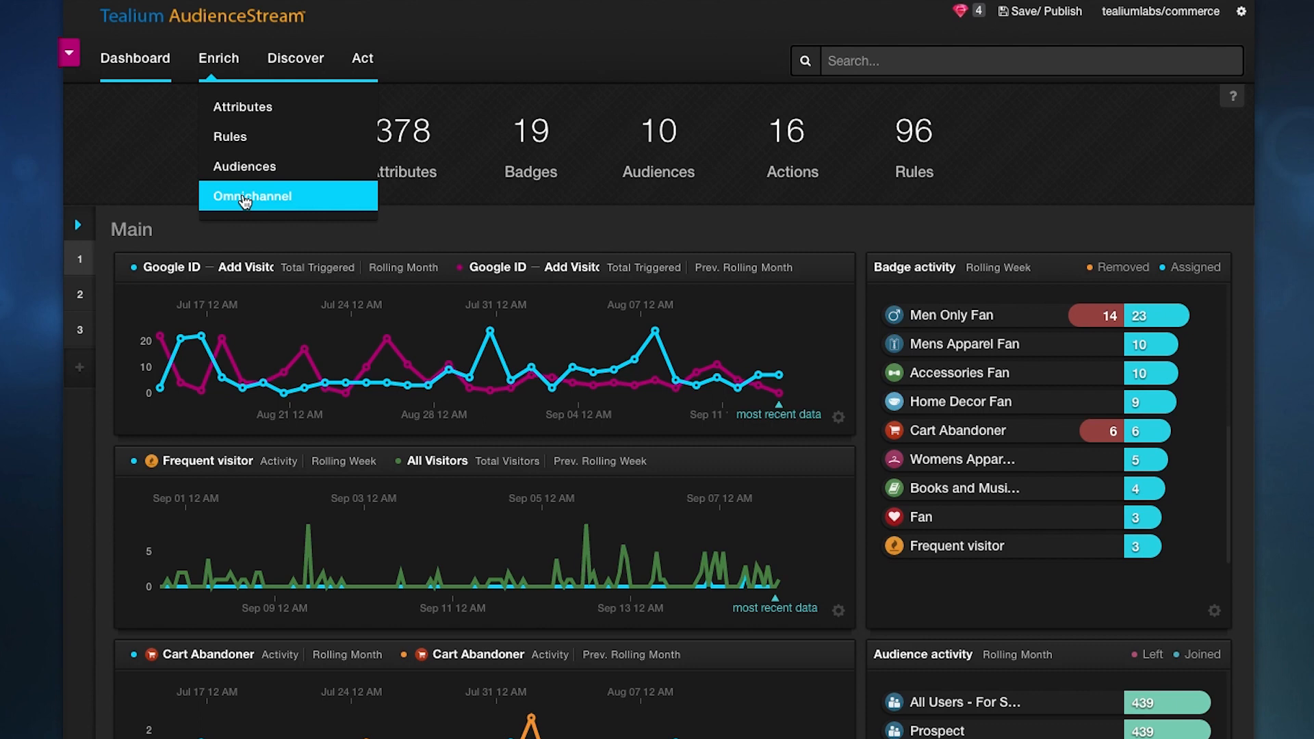
{"action": "left_click", "coordinate": [250, 111]}
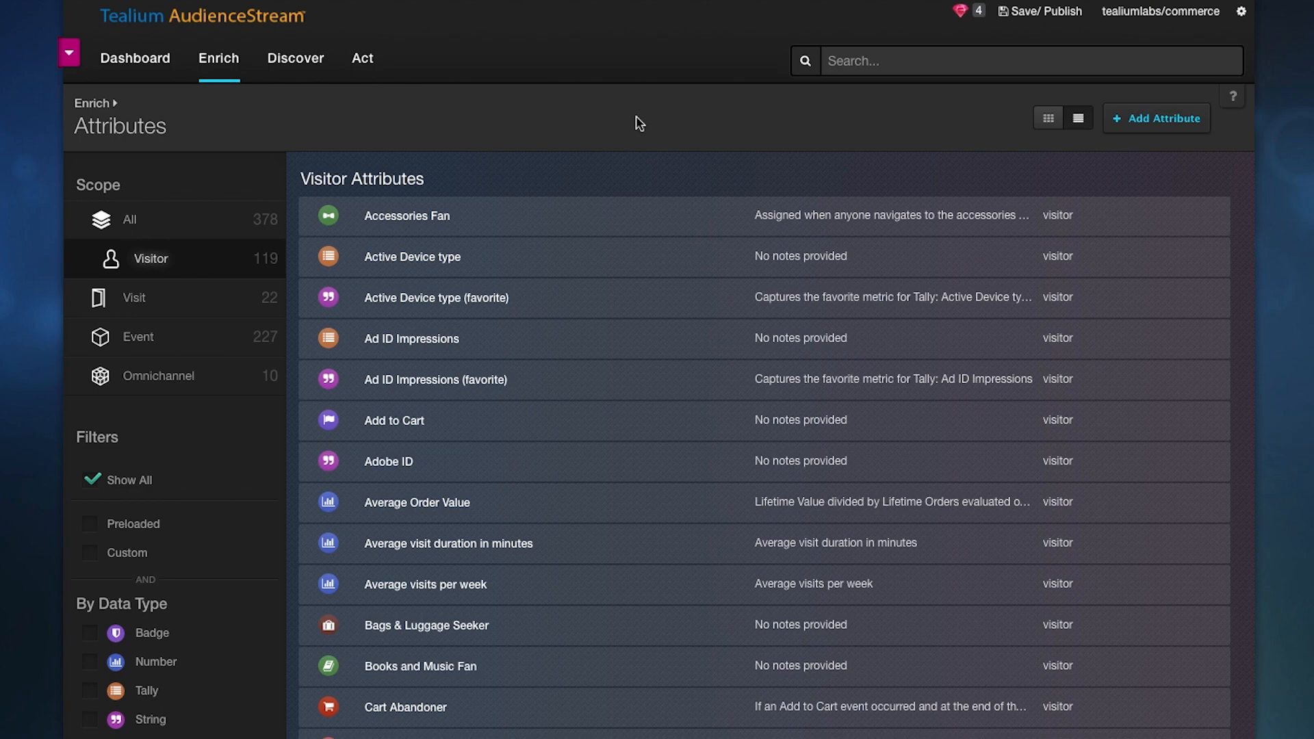
{"action": "left_click", "coordinate": [1156, 119]}
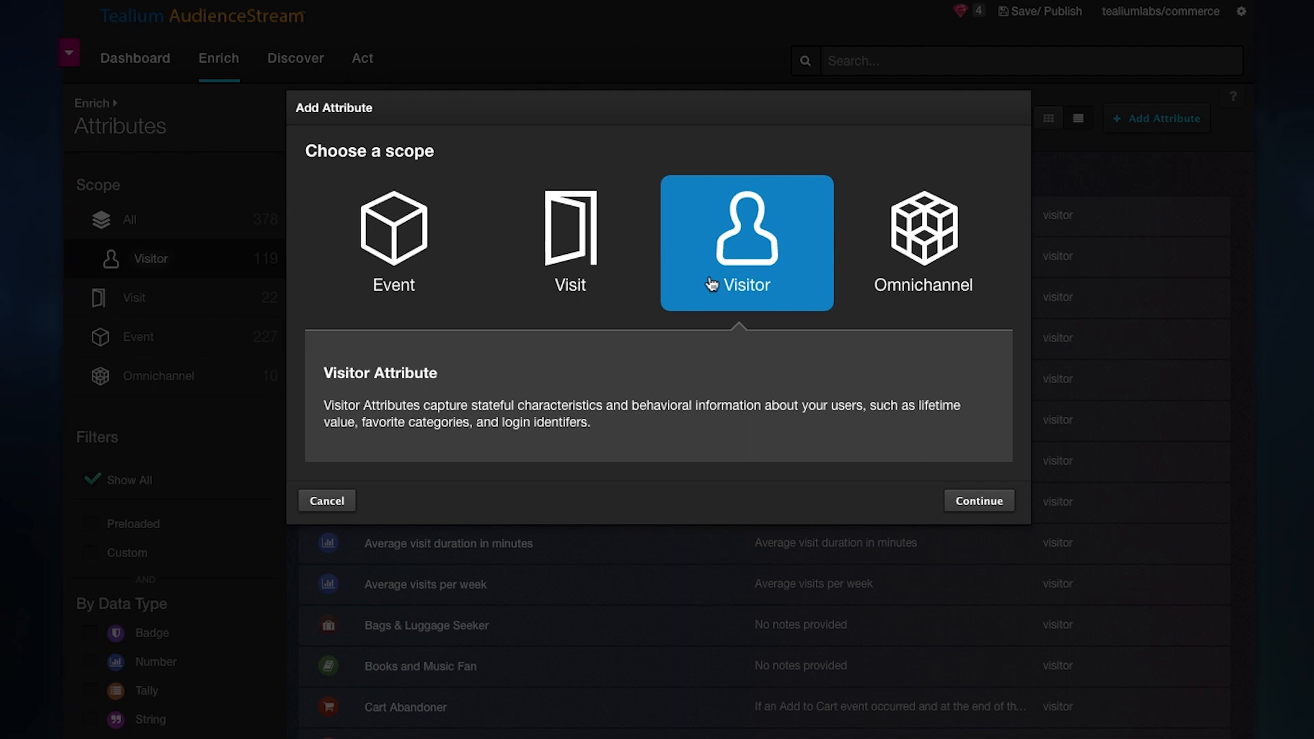
{"action": "left_click", "coordinate": [983, 502]}
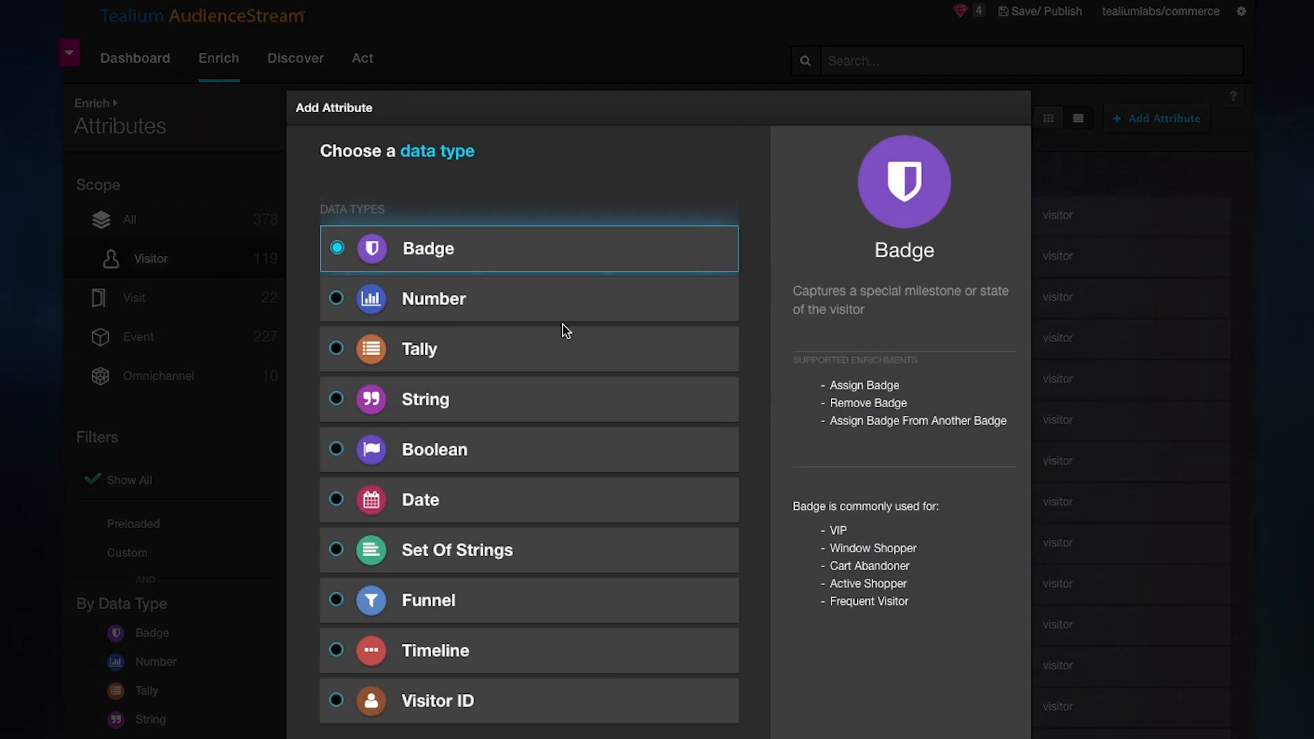
{"action": "scroll", "coordinate": [563, 324], "scroll_direction": "down", "scroll_amount": 1}
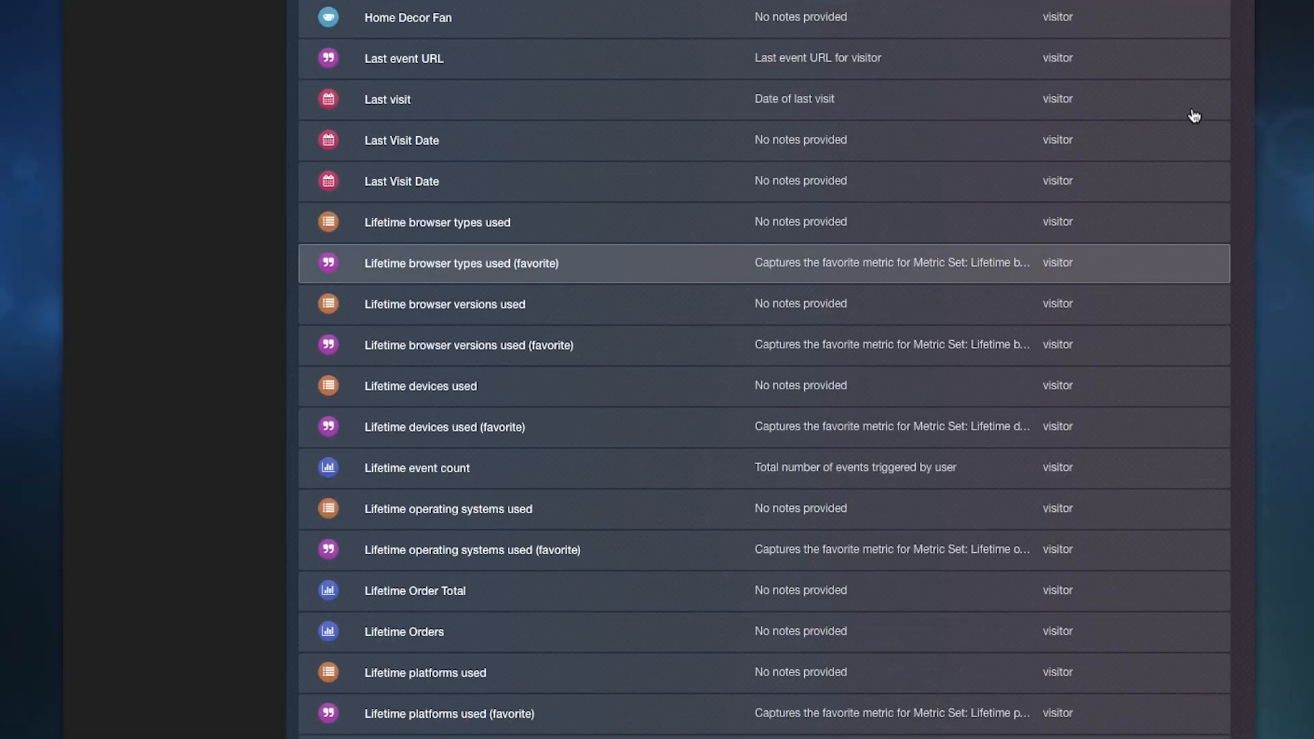
Start a new Visitor-scoped attribute with the Number data type
{"action": "scroll", "coordinate": [1194, 116], "scroll_direction": "up", "scroll_amount": 15}
{"action": "scroll", "coordinate": [1195, 116], "scroll_direction": "up", "scroll_amount": 5}
{"action": "left_click", "coordinate": [1158, 129]}
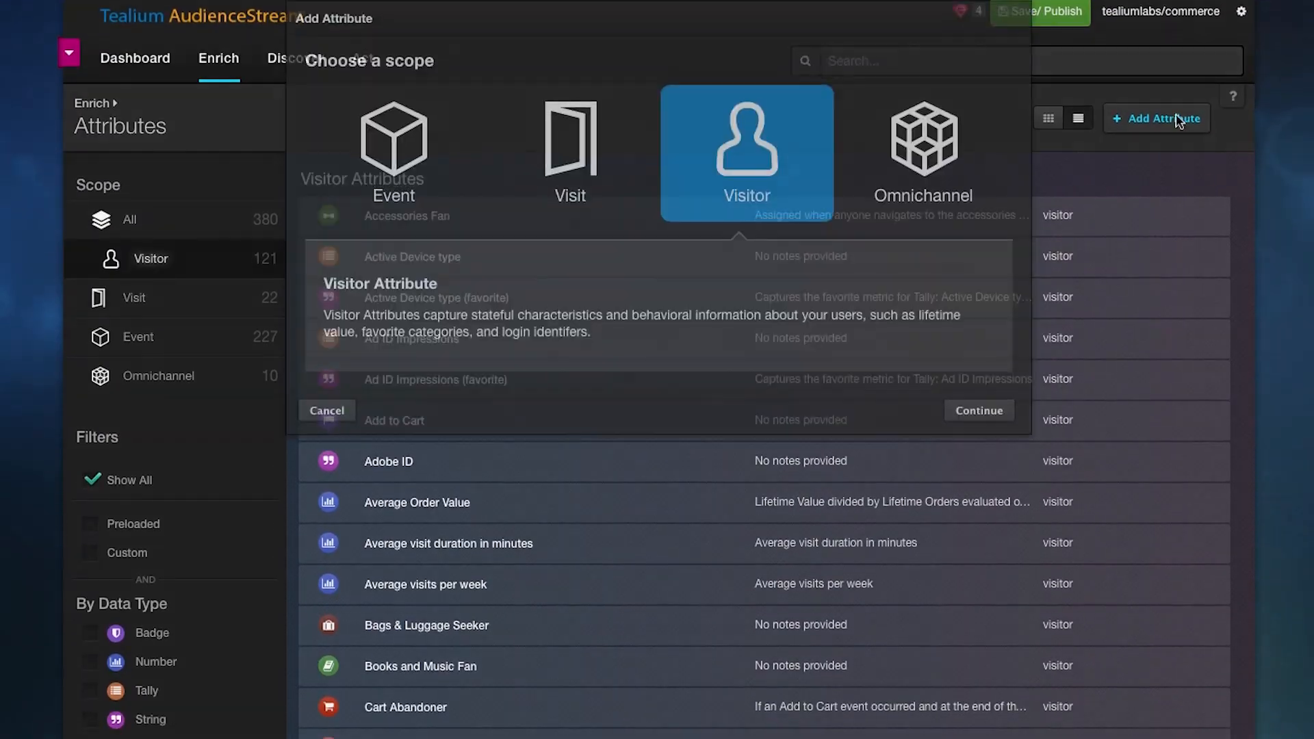
{"action": "left_click", "coordinate": [980, 505]}
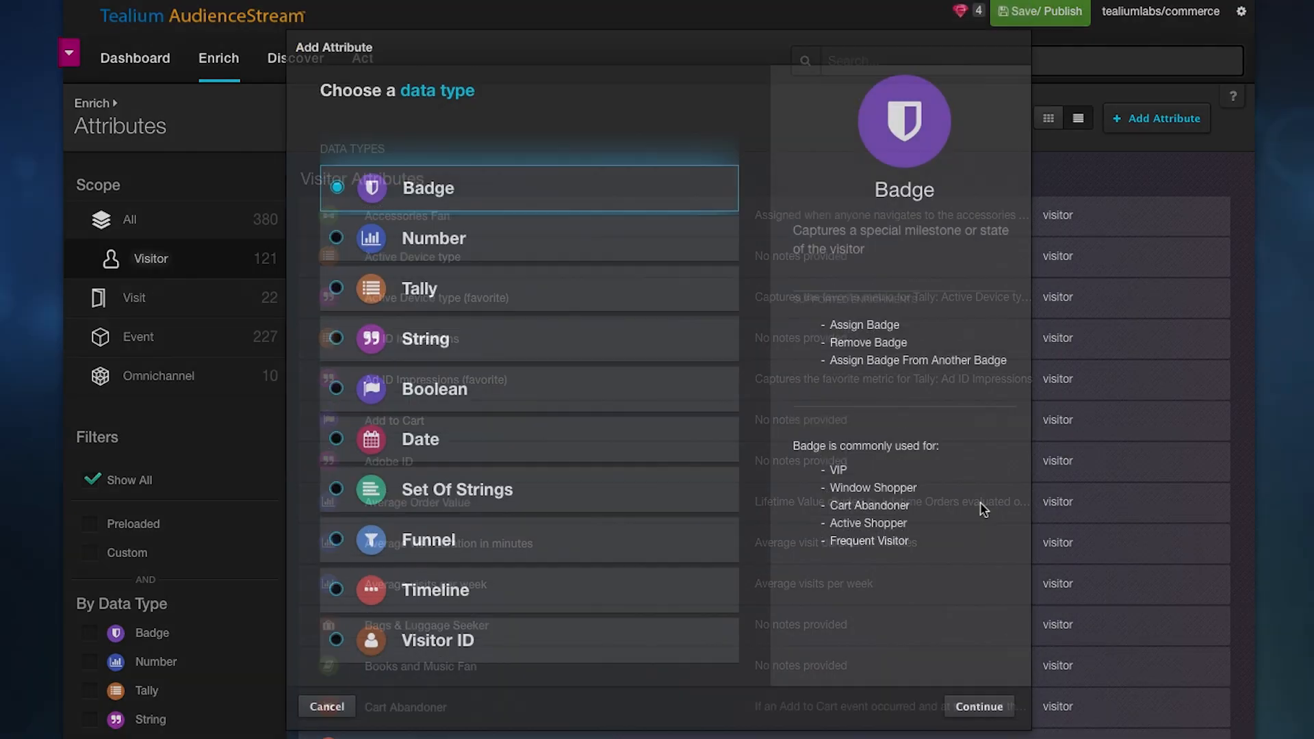
{"action": "left_click", "coordinate": [401, 302]}
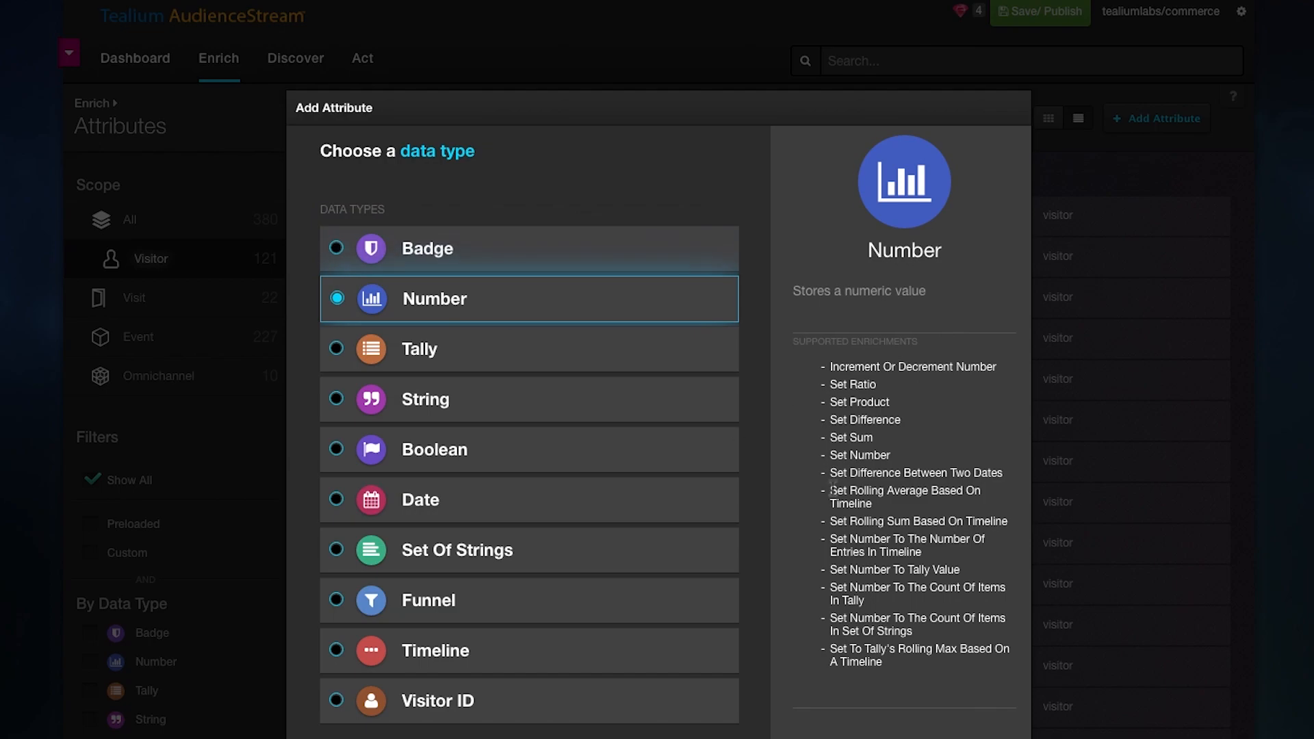
{"action": "scroll", "coordinate": [845, 487], "scroll_direction": "down", "scroll_amount": 3}
{"action": "left_click", "coordinate": [968, 647]}
Title the number attribute "LTV" and enter the note "Increment of Order Total via DL"
{"action": "left_click", "coordinate": [552, 381]}
{"action": "type", "text": "LTV"}
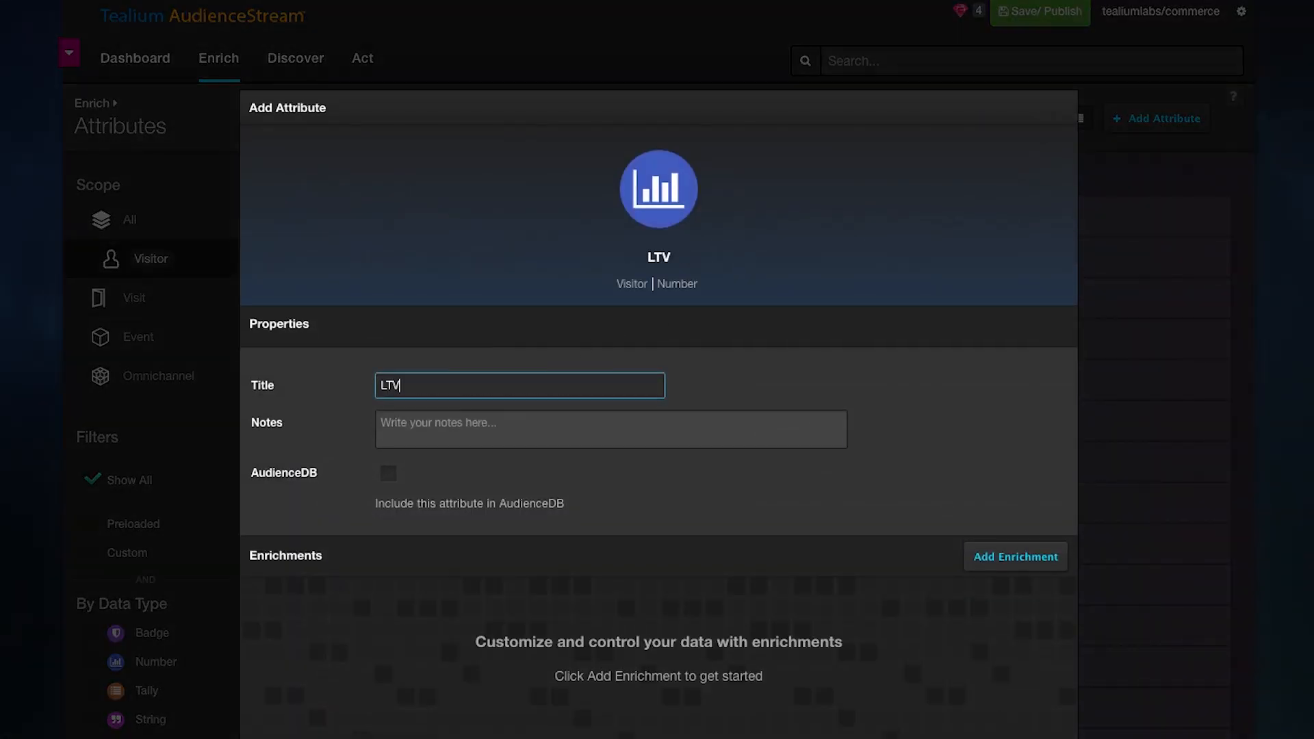
{"action": "key", "text": "Tab"}
{"action": "type", "text": "Increem"}
{"action": "key", "text": "BackSpace"}
{"action": "key", "text": "BackSpace"}
{"action": "key", "text": "BackSpace"}
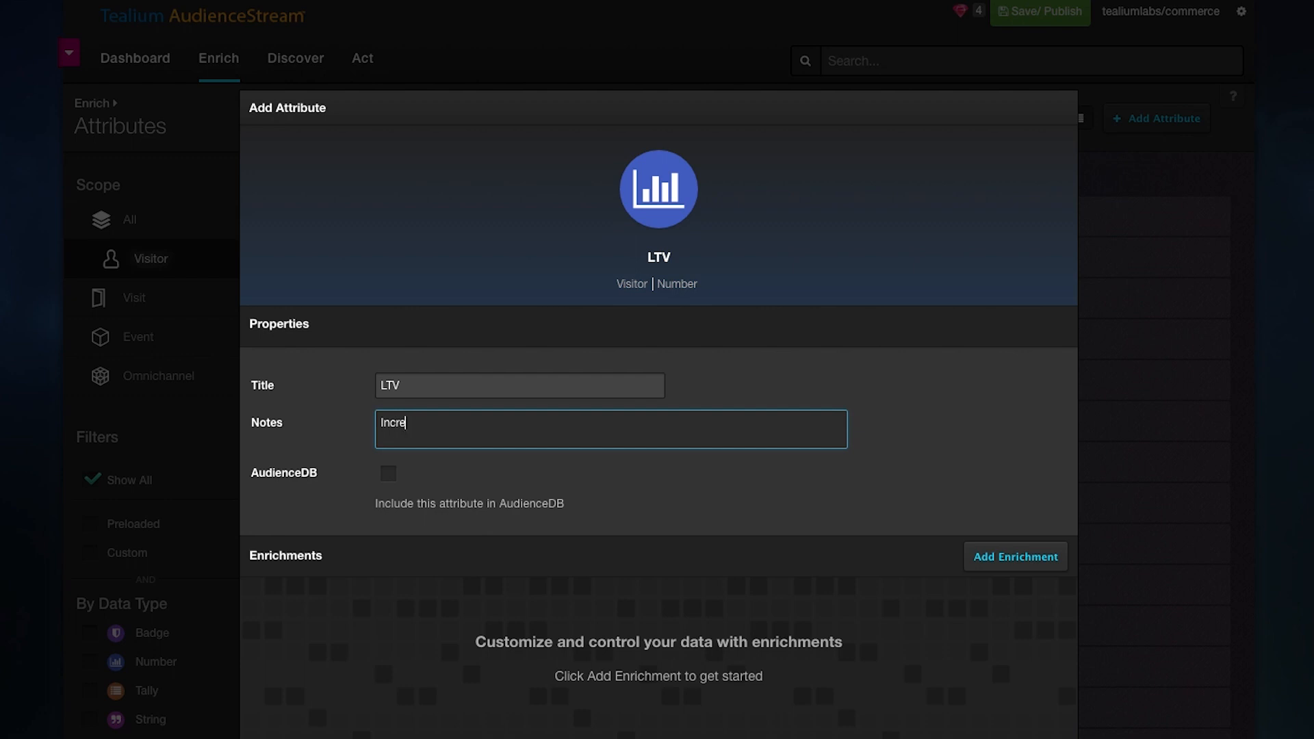
{"action": "type", "text": "ement of Order Toat"}
{"action": "key", "text": "BackSpace"}
{"action": "key", "text": "BackSpace"}
{"action": "type", "text": "tal via DL"}
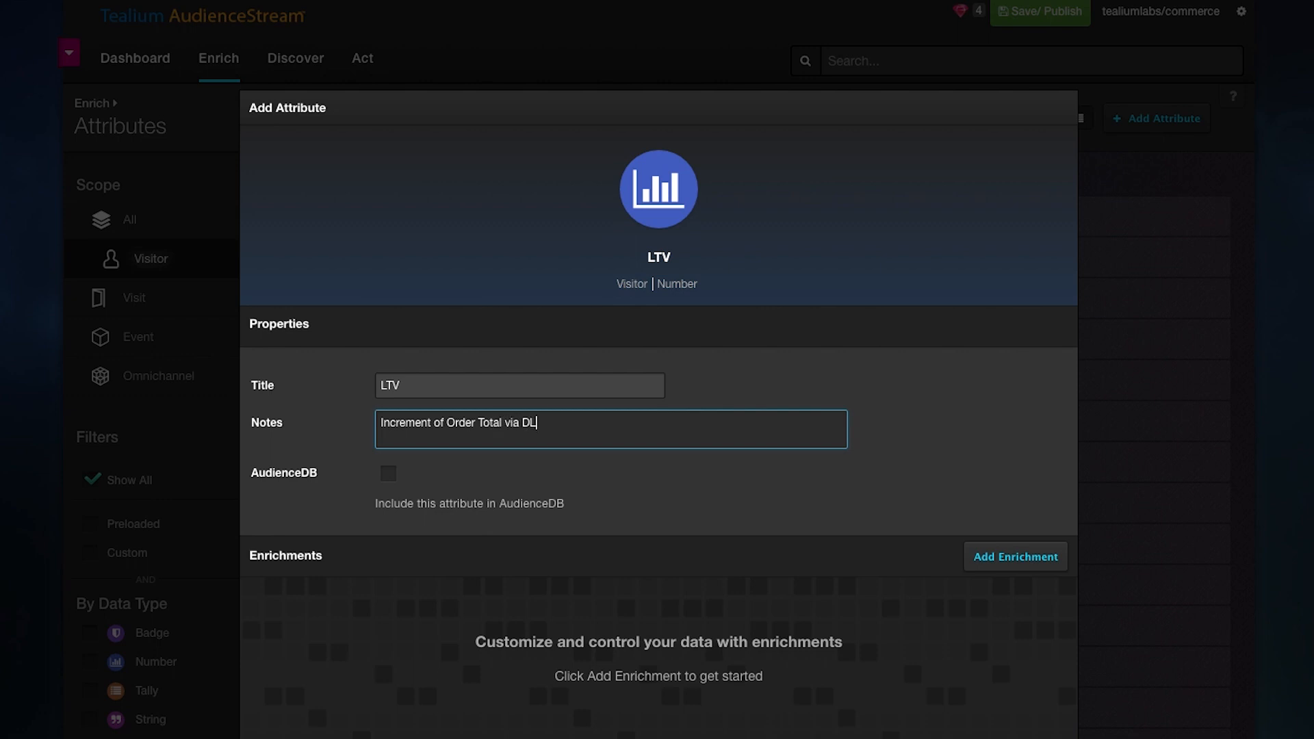
Add an Increment or Decrement Number enrichment that uses the _ctotal event attribute on any event, and finish the LTV attribute
{"action": "scroll", "coordinate": [911, 507], "scroll_direction": "down", "scroll_amount": 1}
{"action": "left_click", "coordinate": [1001, 519]}
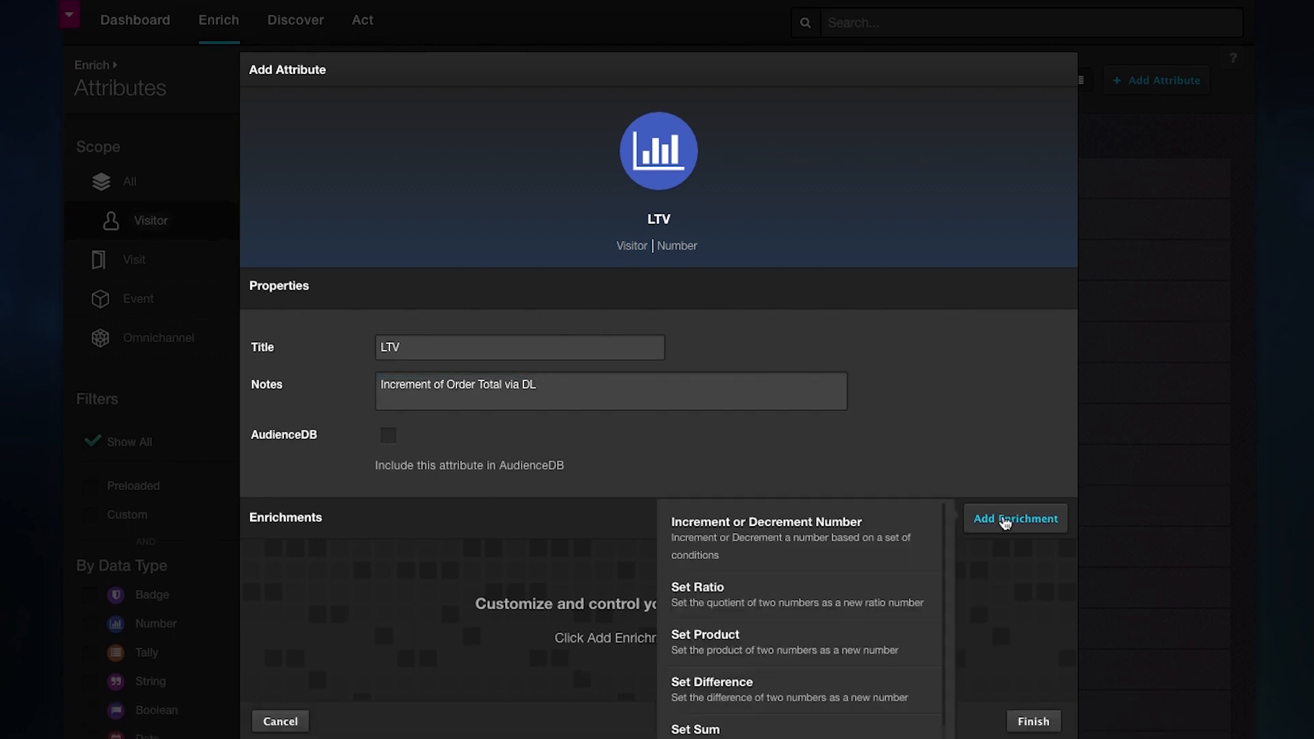
{"action": "left_click", "coordinate": [781, 549]}
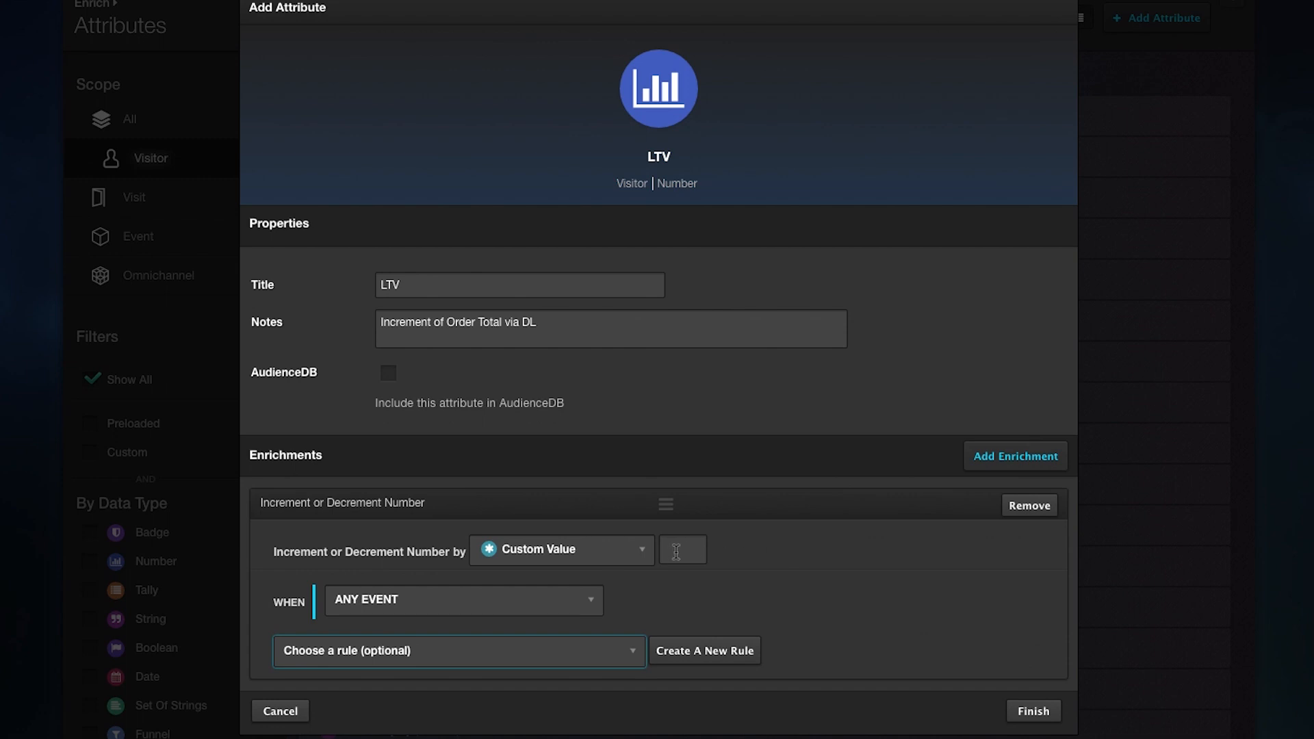
{"action": "left_click", "coordinate": [642, 551]}
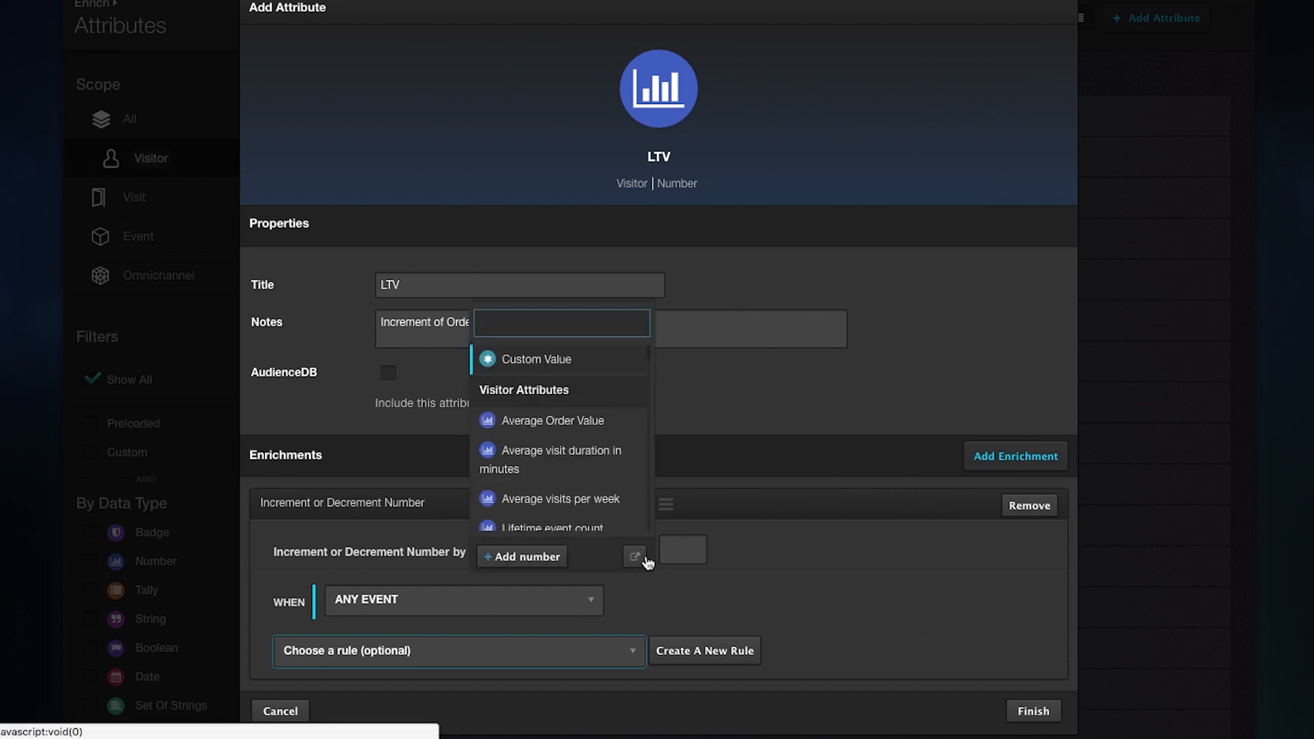
{"action": "type", "text": "total"}
{"action": "scroll", "coordinate": [622, 425], "scroll_direction": "down", "scroll_amount": 6}
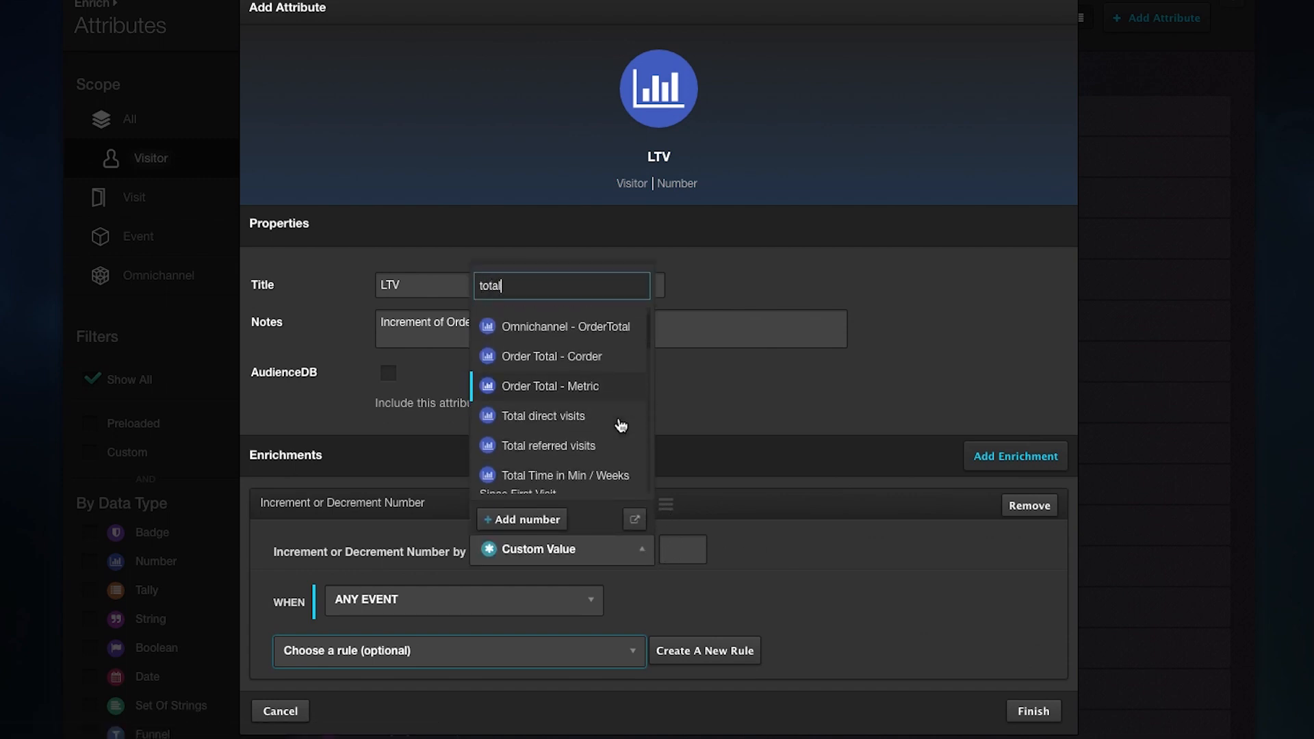
{"action": "scroll", "coordinate": [622, 425], "scroll_direction": "down", "scroll_amount": 1}
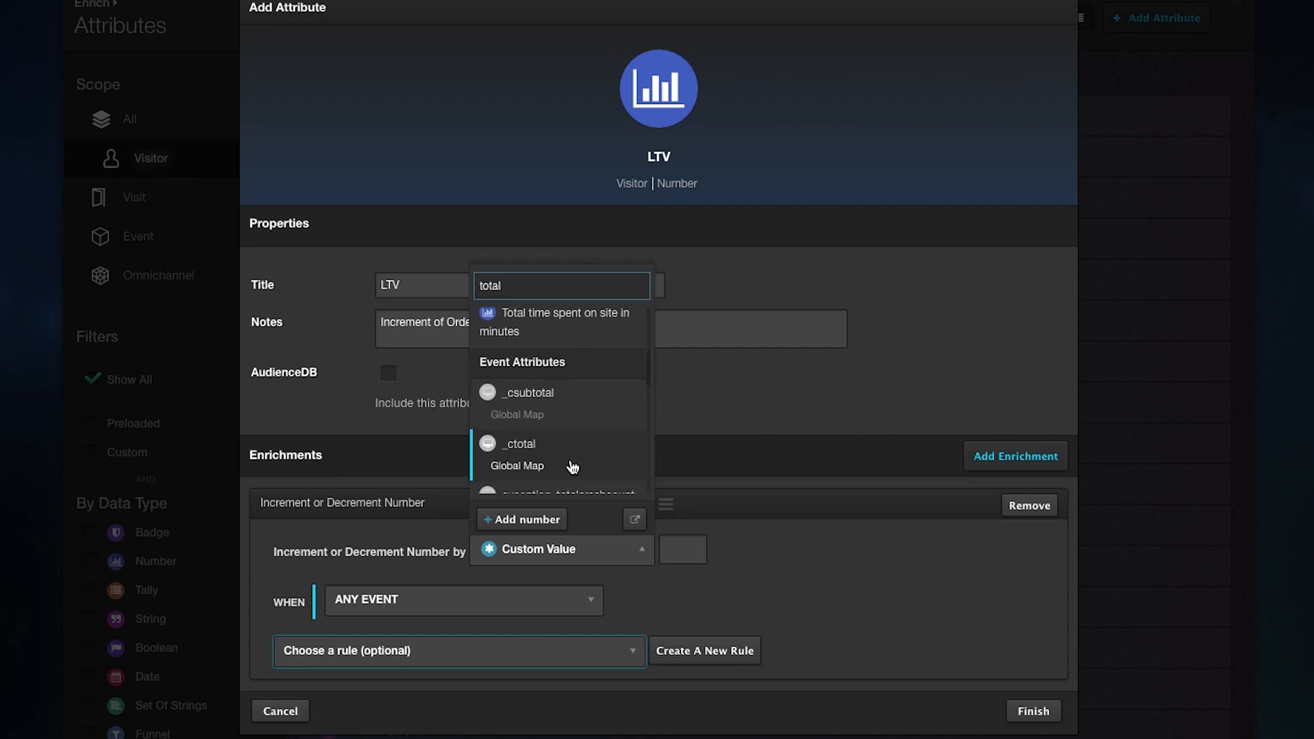
{"action": "left_click", "coordinate": [573, 467]}
{"action": "scroll", "coordinate": [748, 478], "scroll_direction": "down", "scroll_amount": 1}
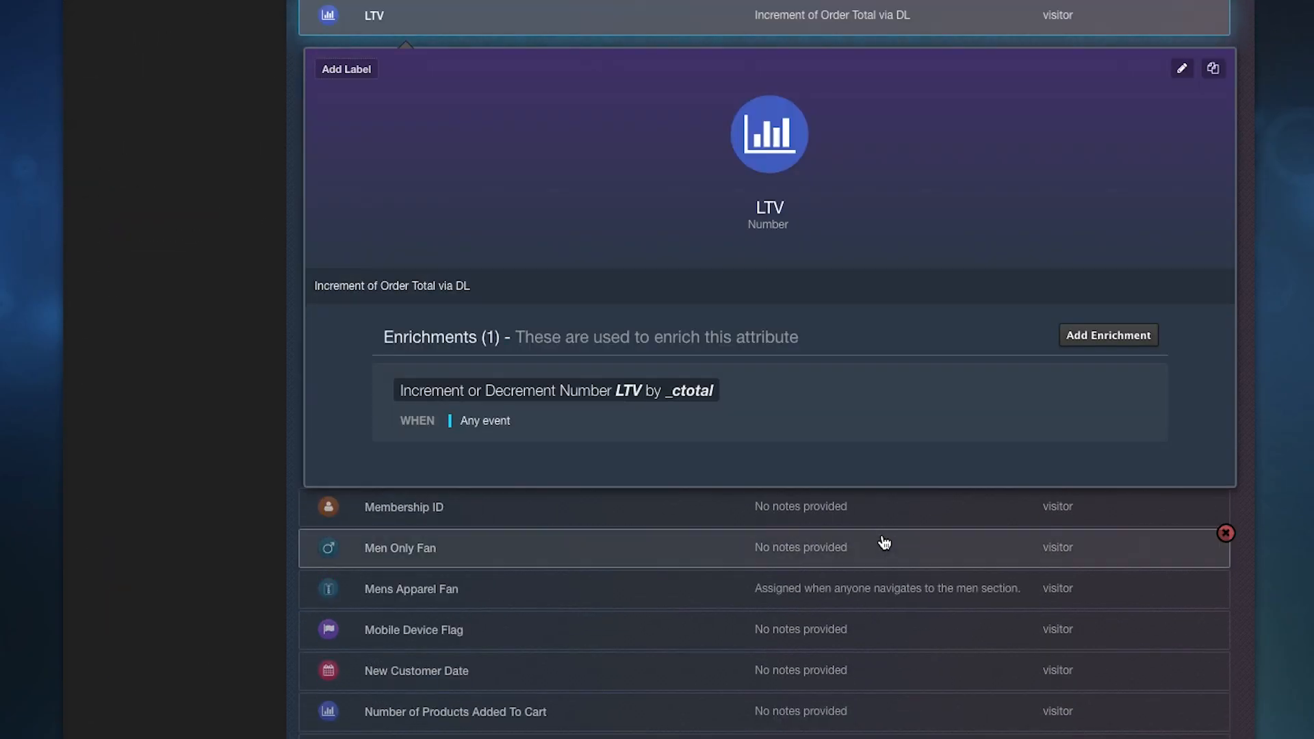
{"action": "left_click", "coordinate": [613, 33]}
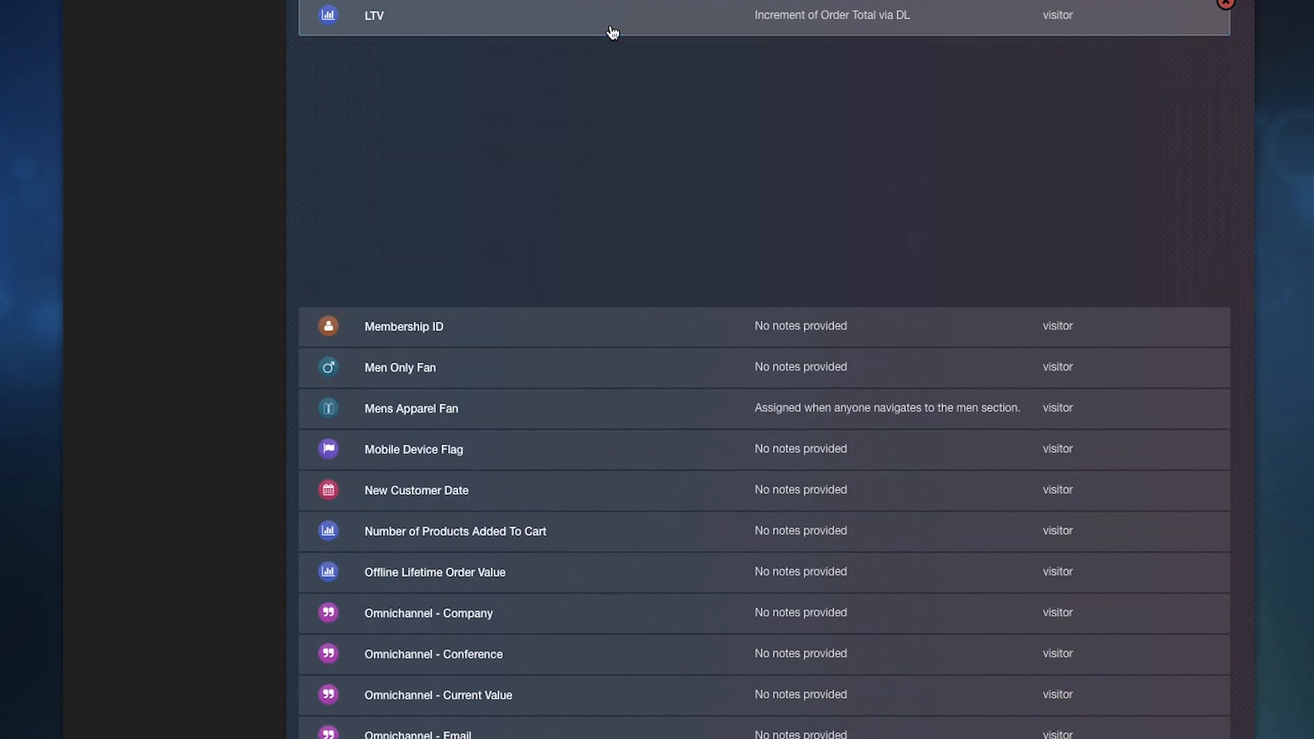
{"action": "scroll", "coordinate": [613, 32], "scroll_direction": "up", "scroll_amount": 20}
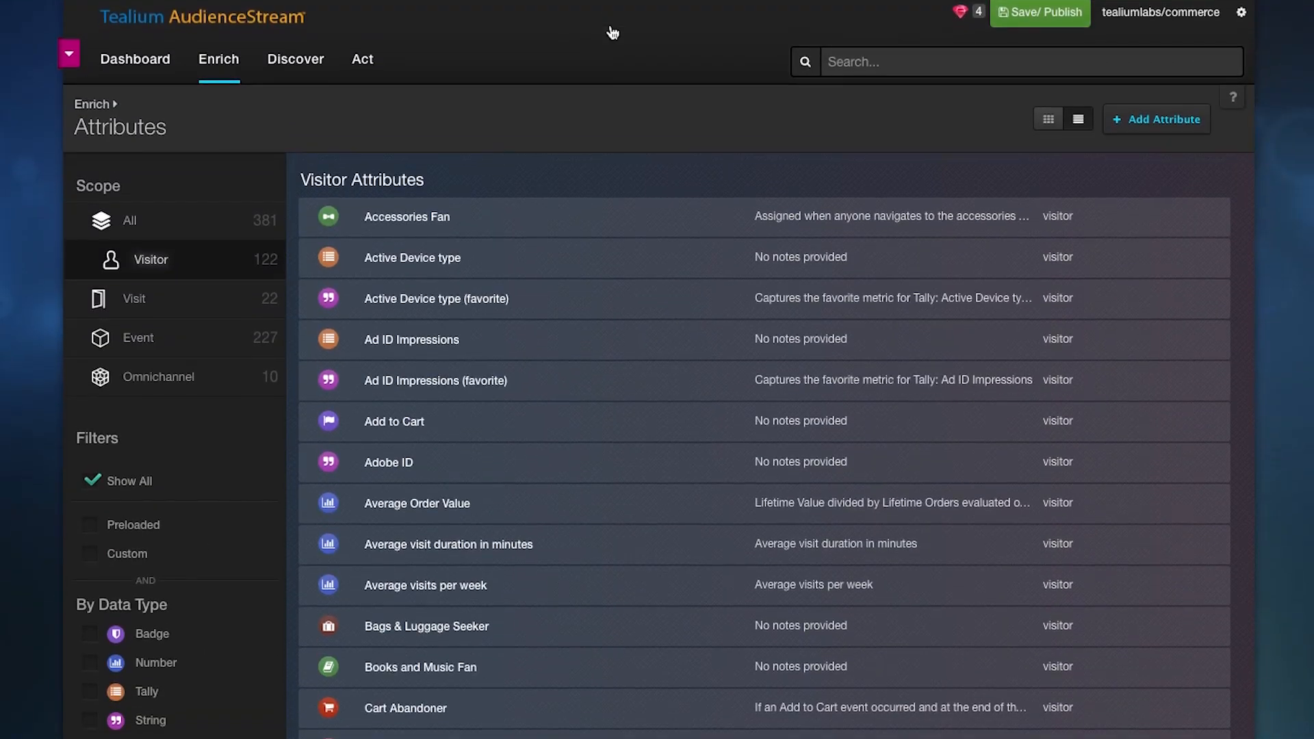
Reopen the attributes list and start a new Visitor-scoped attribute with the Badge data type
{"action": "mouse_move", "coordinate": [225, 65]}
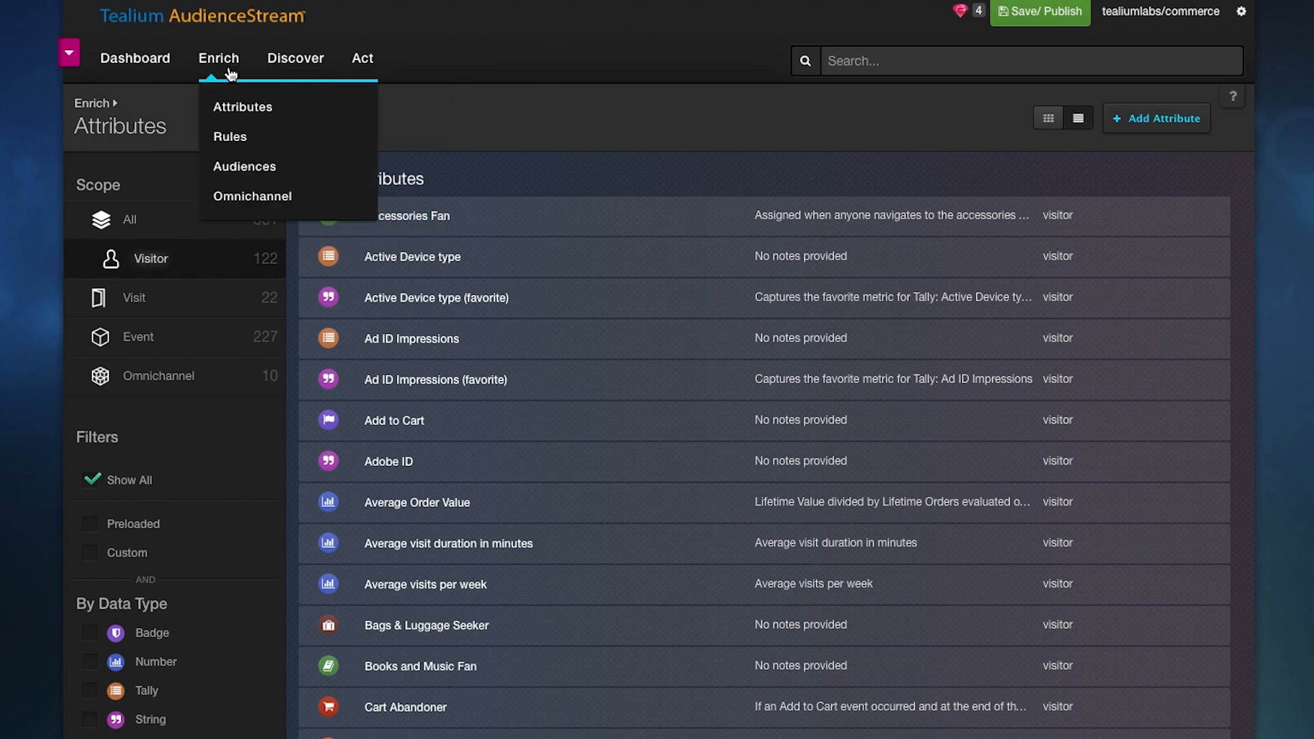
{"action": "left_click", "coordinate": [236, 115]}
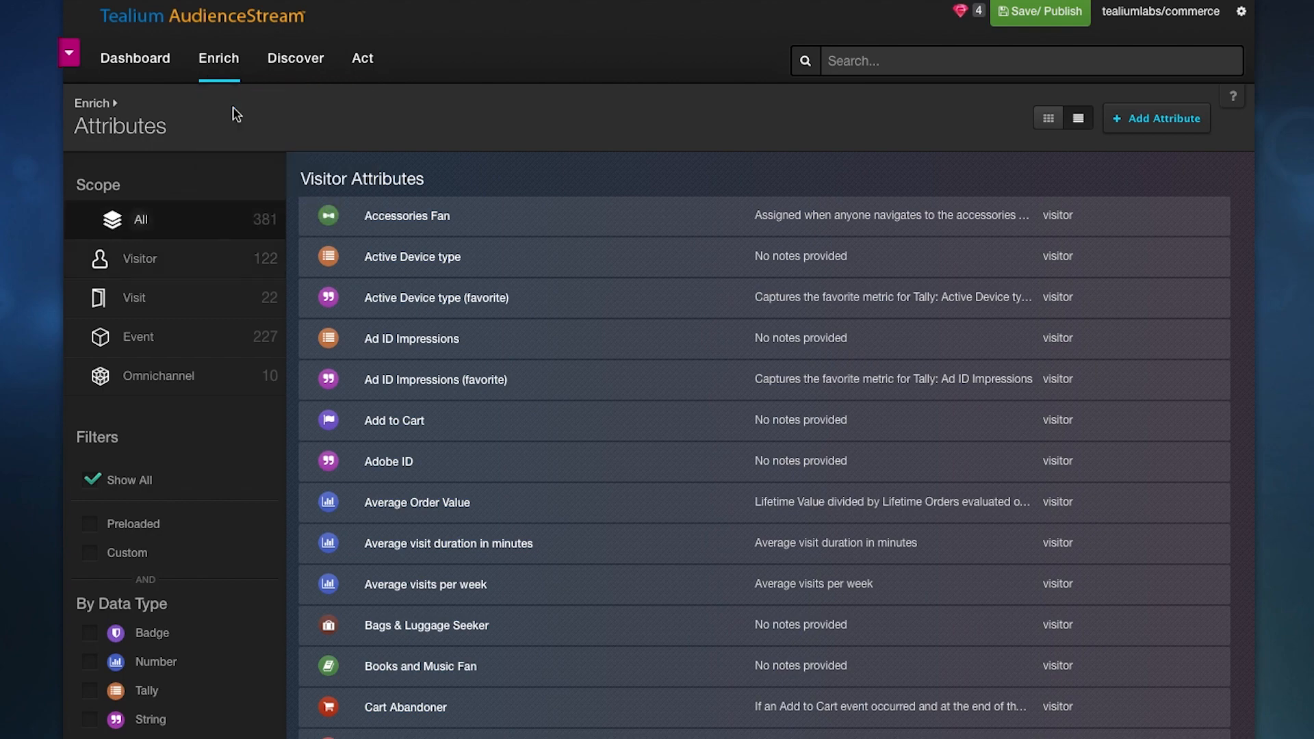
{"action": "left_click", "coordinate": [1172, 127]}
{"action": "left_click", "coordinate": [835, 215]}
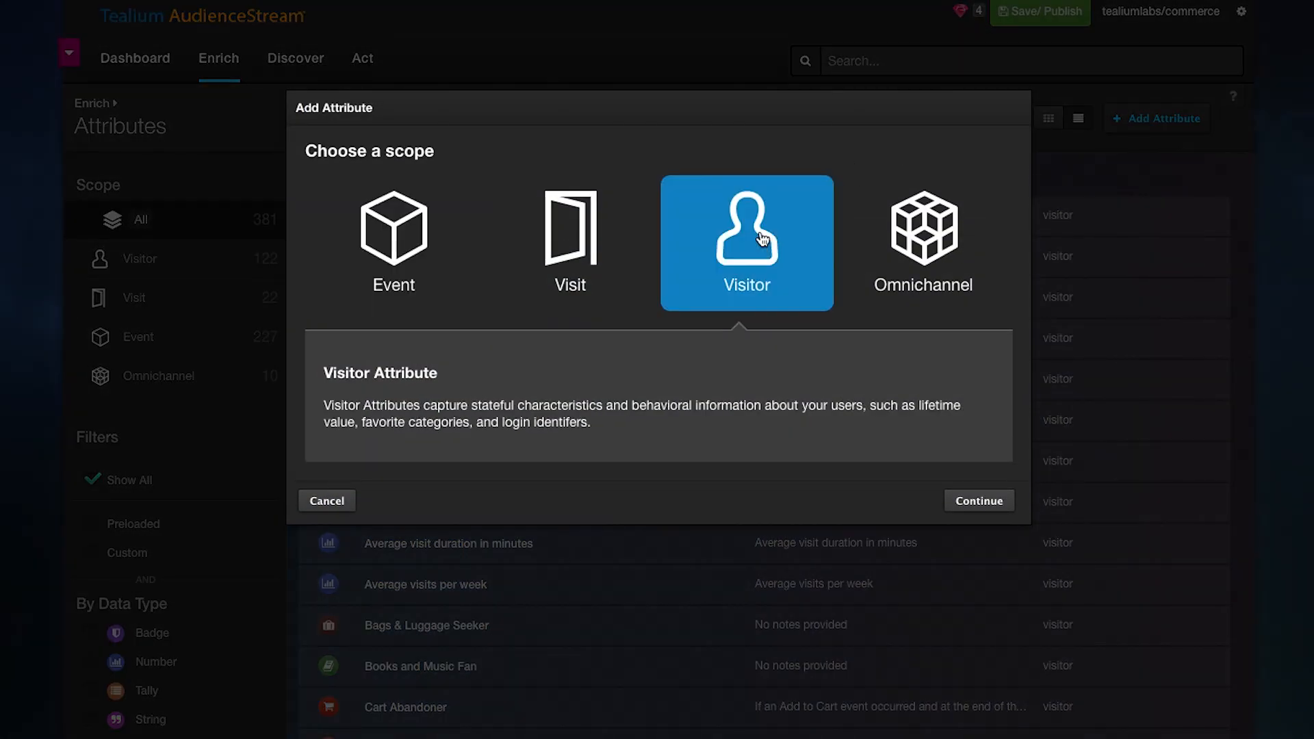
{"action": "left_click", "coordinate": [979, 505]}
{"action": "scroll", "coordinate": [952, 552], "scroll_direction": "down", "scroll_amount": 1}
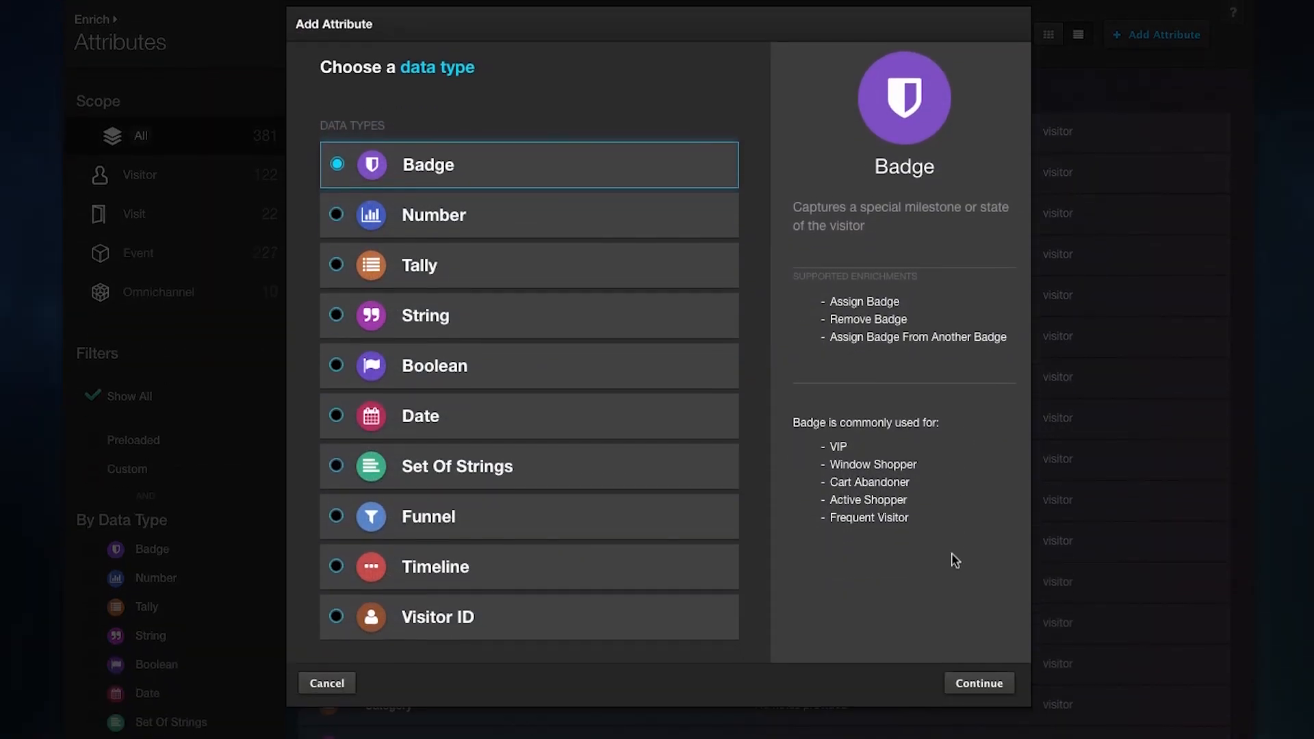
{"action": "left_click", "coordinate": [979, 673]}
Title the badge attribute "VIP Badge" and enter the note "LTV>500"
{"action": "left_click", "coordinate": [421, 385]}
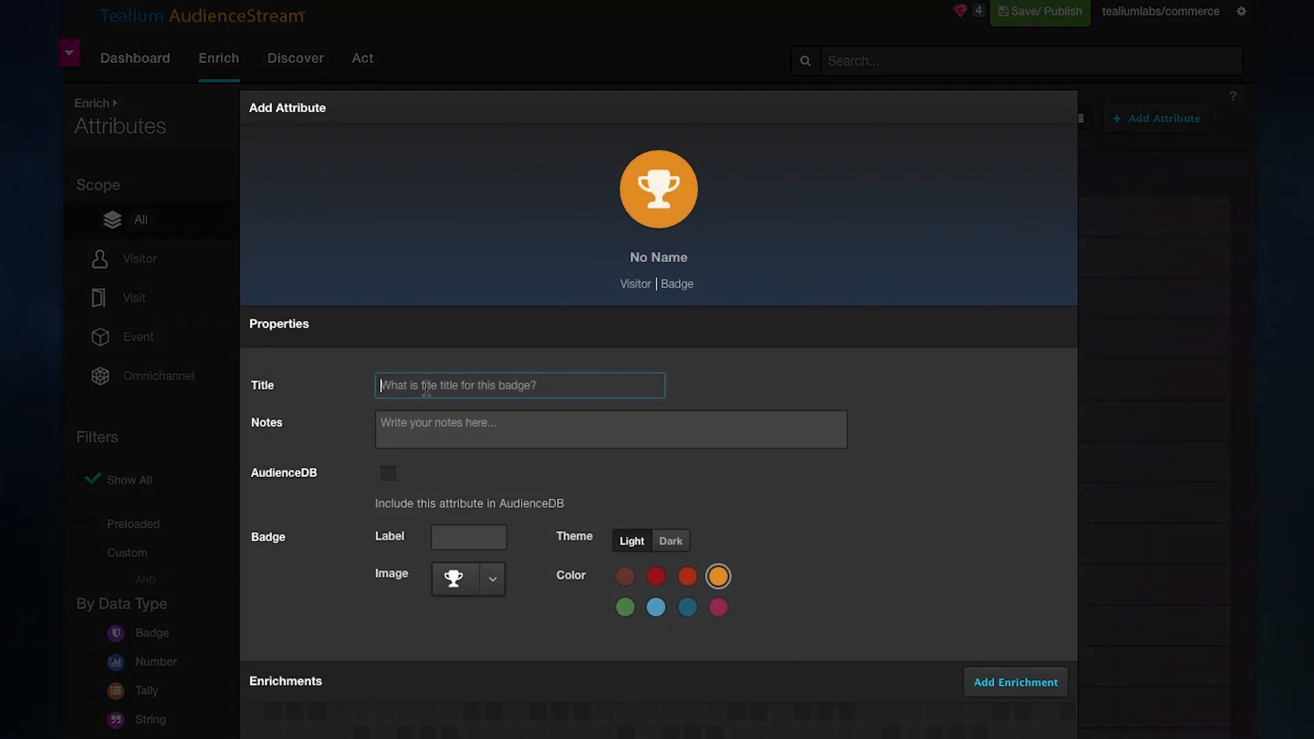
{"action": "type", "text": "L"}
{"action": "key", "text": "BackSpace"}
{"action": "type", "text": "VIP Badge"}
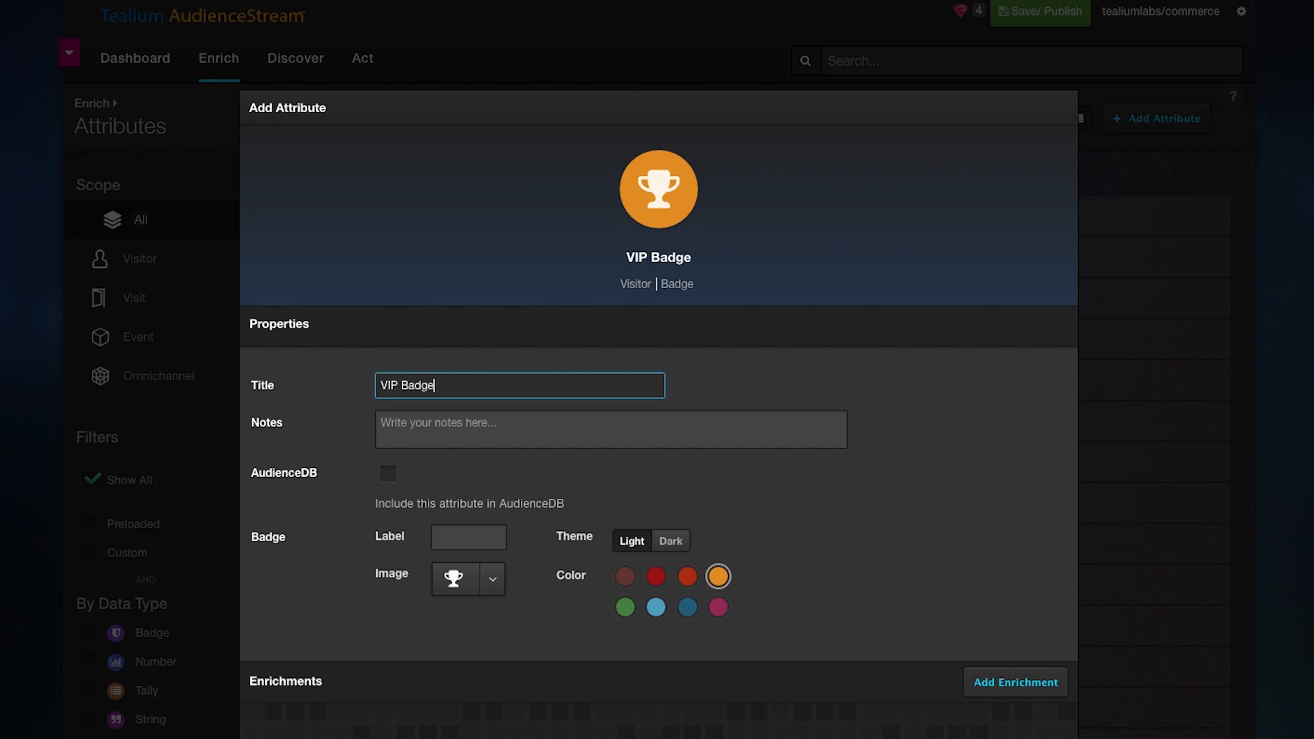
{"action": "key", "text": "Tab"}
{"action": "type", "text": "L"}
{"action": "key", "text": "BackSpace"}
{"action": "type", "text": "LTV>"}
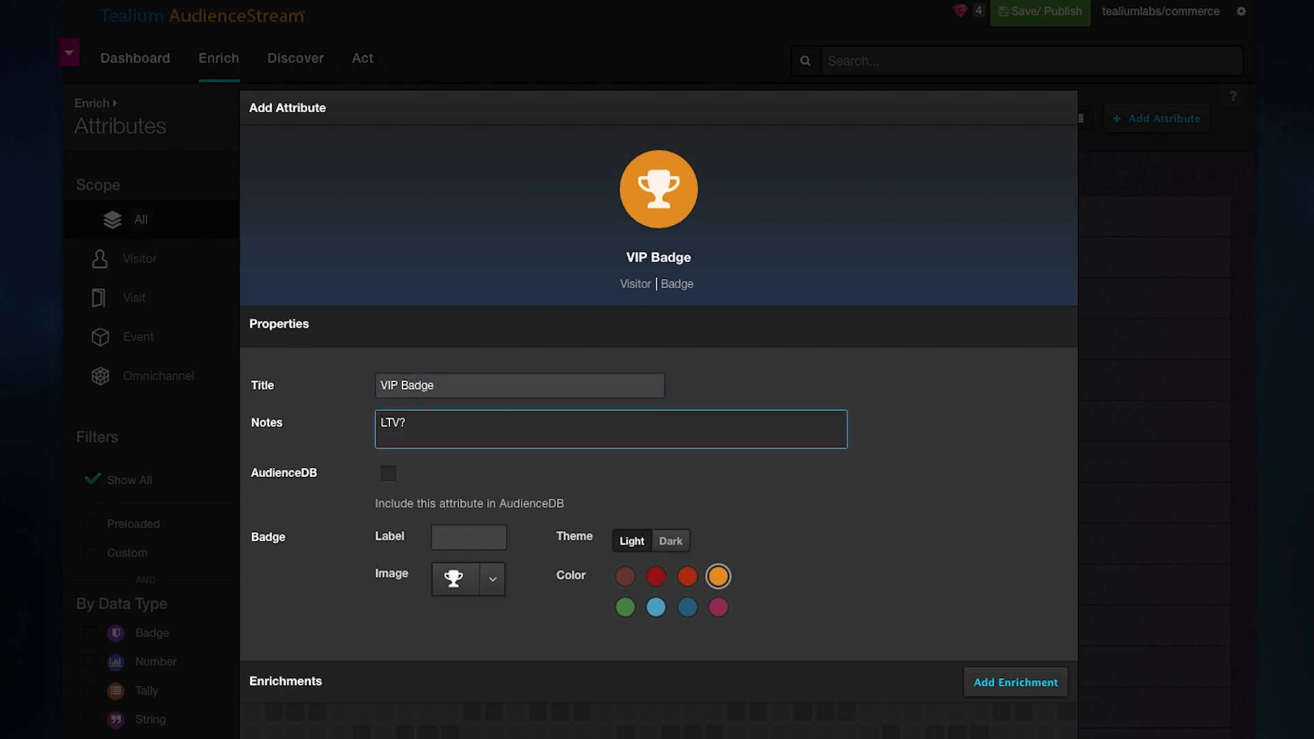
{"action": "type", "text": "500"}
{"action": "left_click", "coordinate": [497, 578]}
{"action": "scroll", "coordinate": [531, 553], "scroll_direction": "down", "scroll_amount": 1}
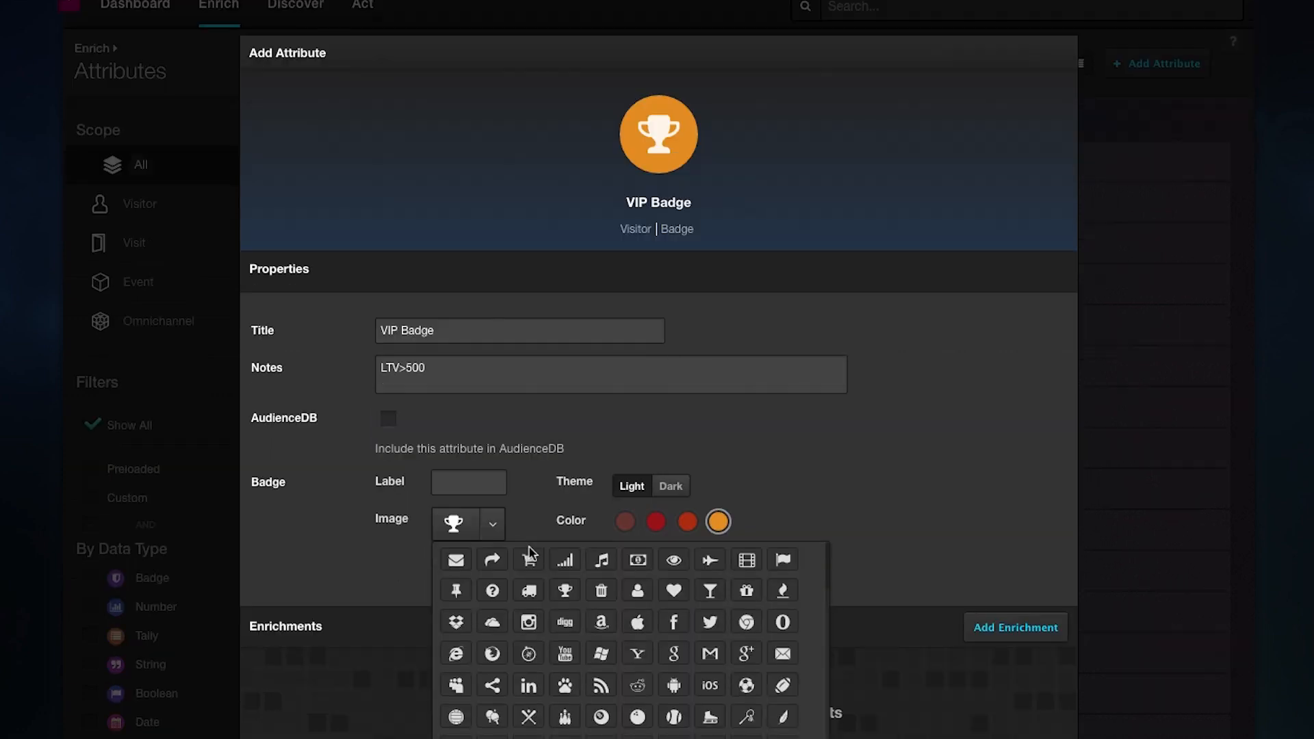
{"action": "left_click", "coordinate": [493, 527]}
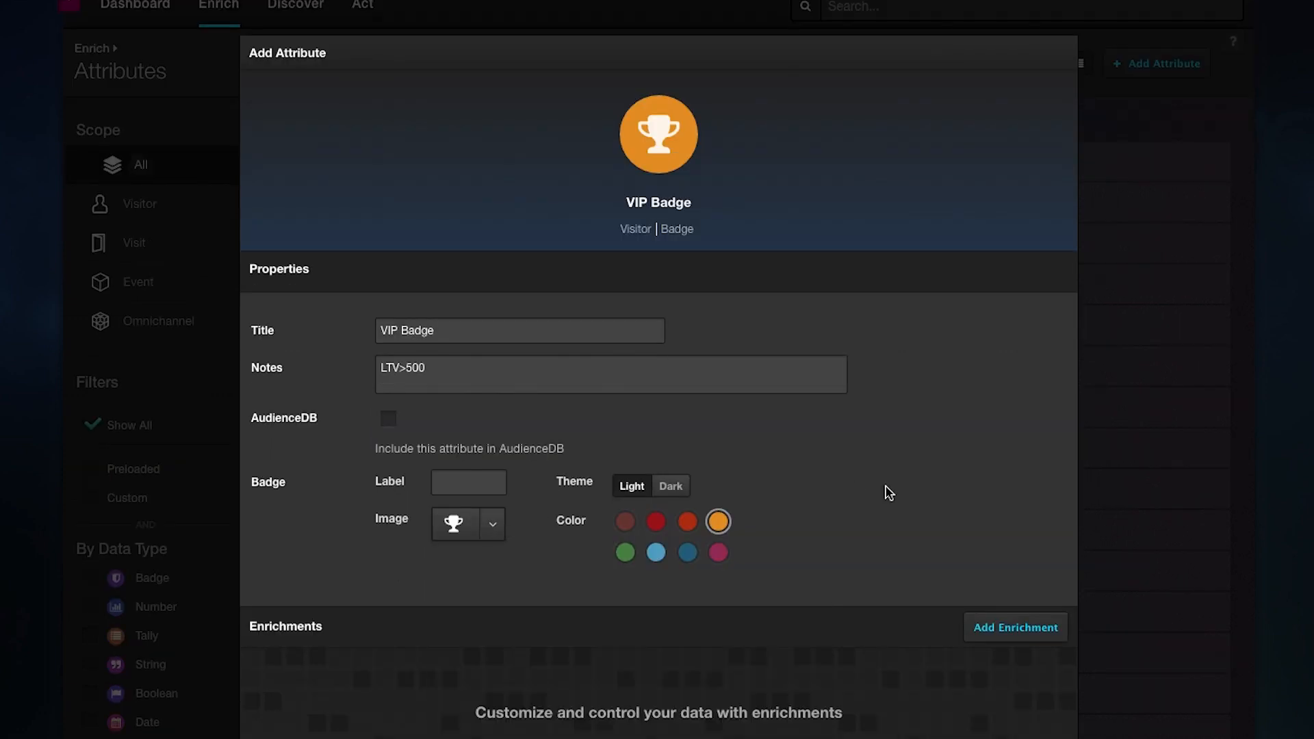
Add an Assign badge enrichment to the VIP Badge attribute
{"action": "scroll", "coordinate": [889, 493], "scroll_direction": "down", "scroll_amount": 2}
{"action": "left_click", "coordinate": [1003, 537]}
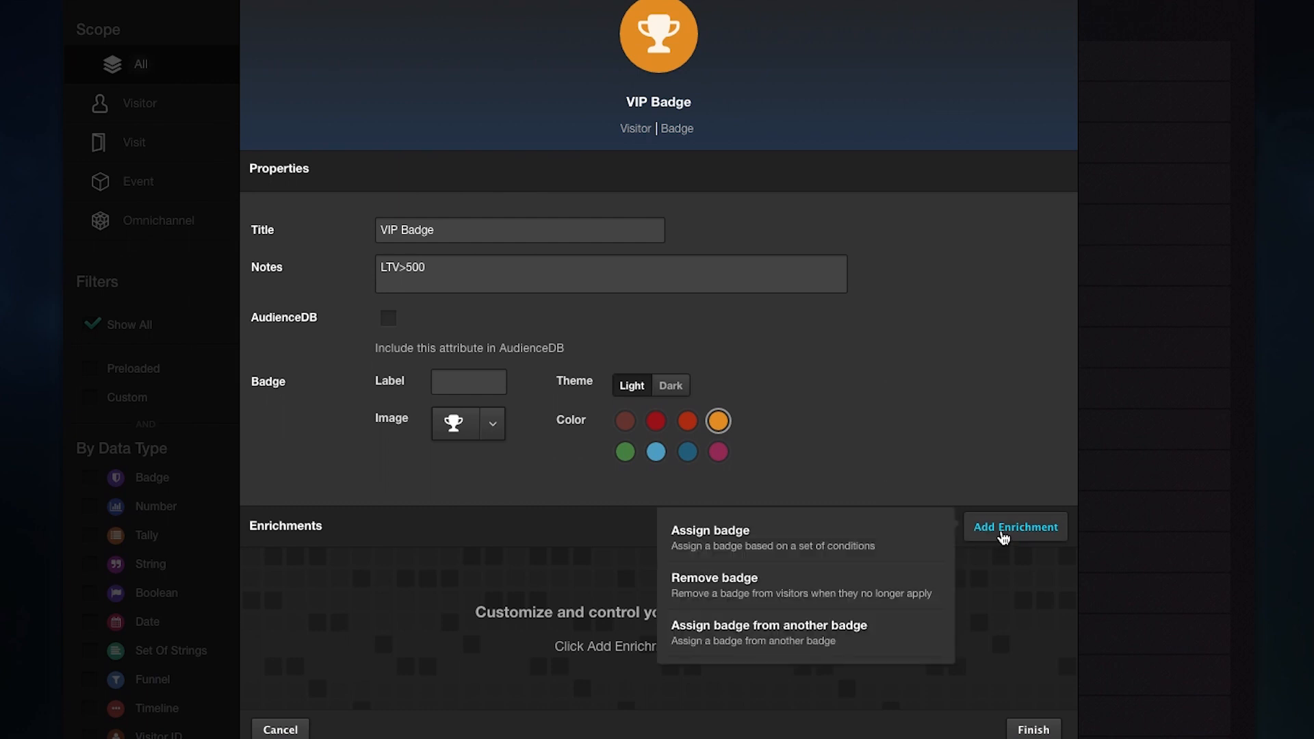
{"action": "left_click", "coordinate": [823, 536]}
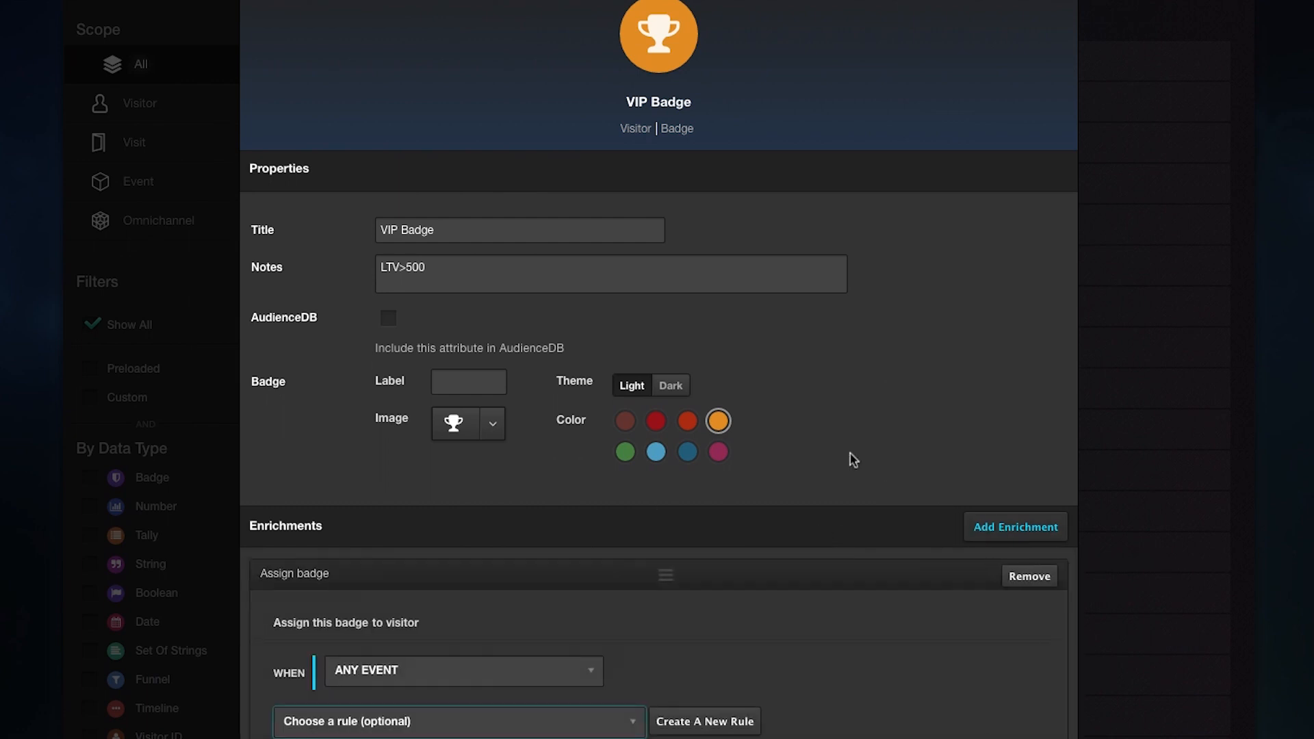
{"action": "scroll", "coordinate": [852, 449], "scroll_direction": "down", "scroll_amount": 2}
Create a new rule for the badge assignment and title it "VIP Rule"
{"action": "left_click", "coordinate": [738, 612]}
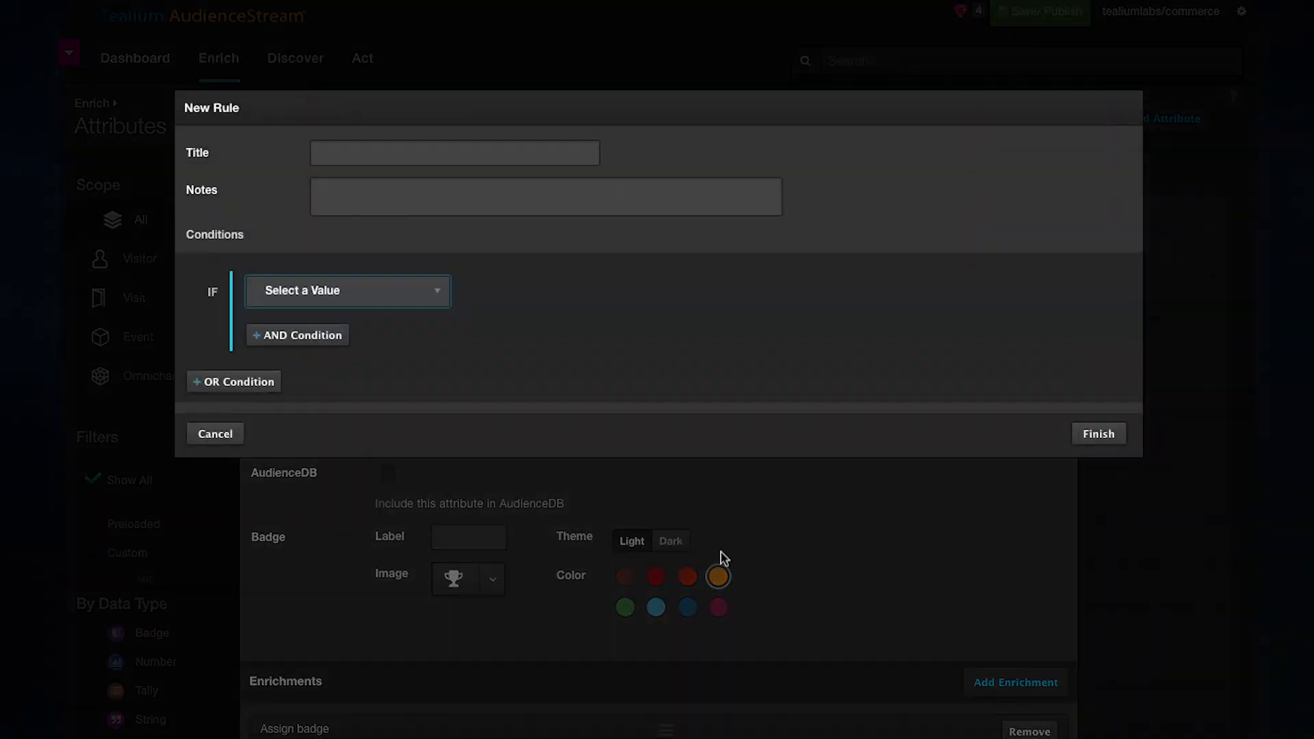
{"action": "left_click", "coordinate": [567, 157]}
{"action": "type", "text": "VIP Rule"}
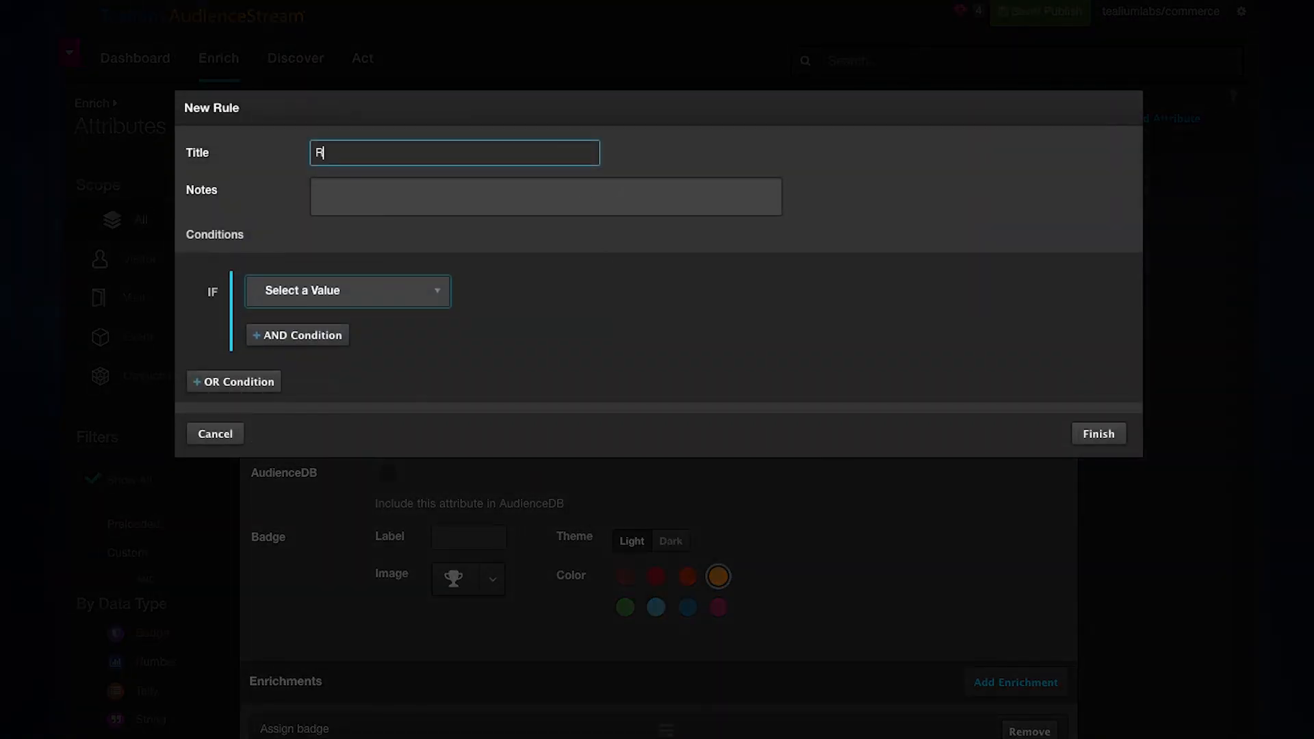
{"action": "key", "text": "Tab"}
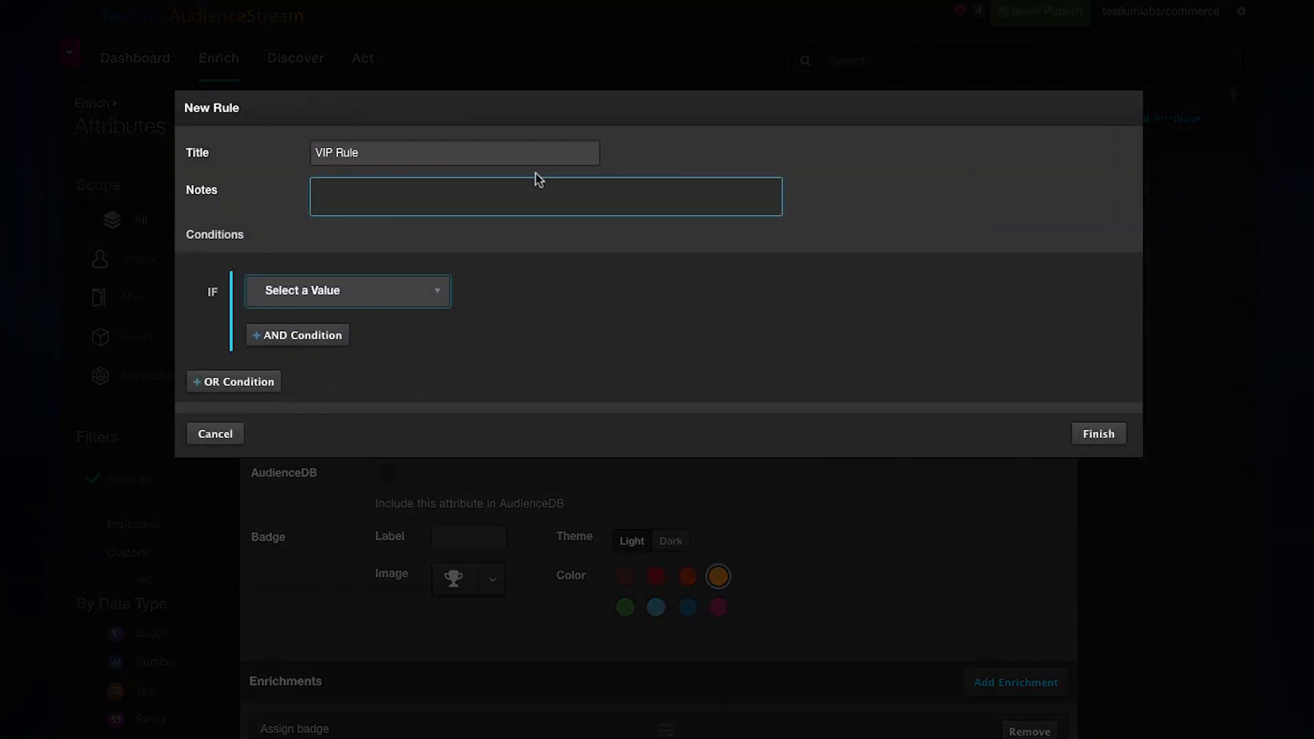
Set the VIP Rule condition to LTV greater than a custom value of 500 and finish the rule
{"action": "left_click", "coordinate": [428, 302]}
{"action": "type", "text": "ltv"}
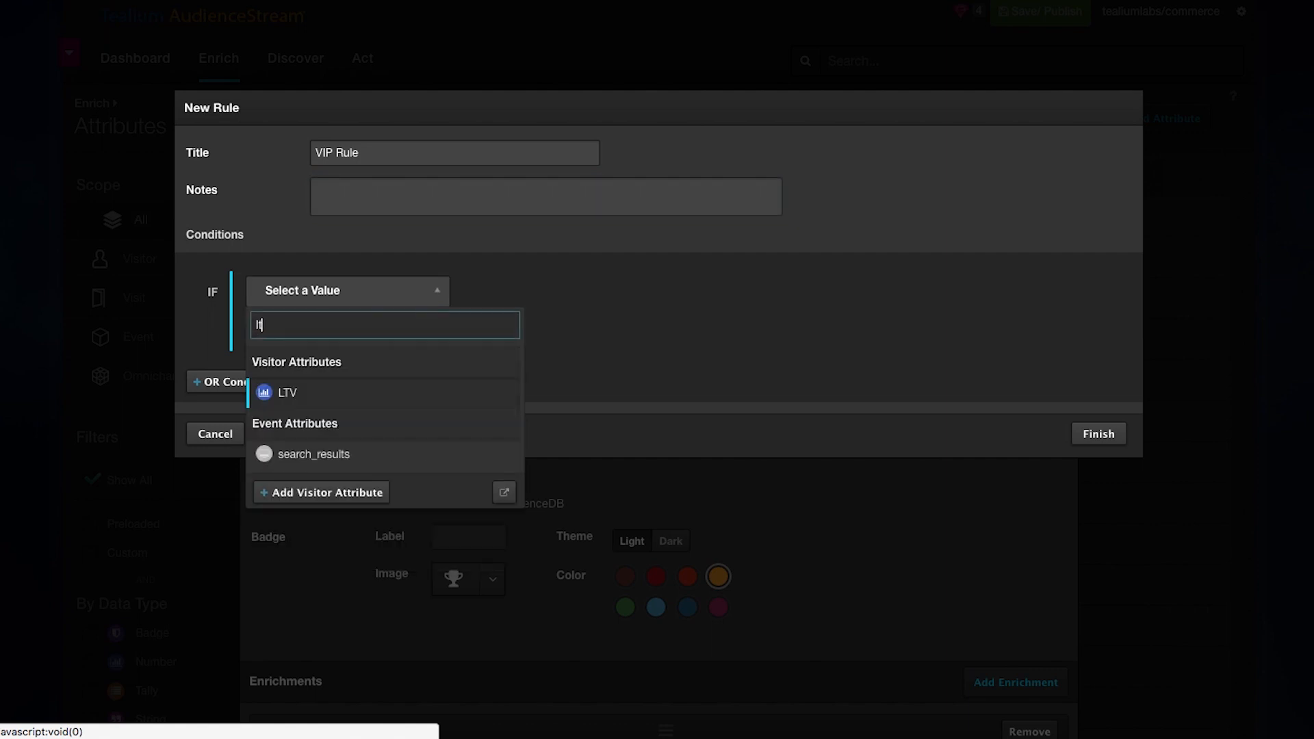
{"action": "left_click", "coordinate": [373, 395]}
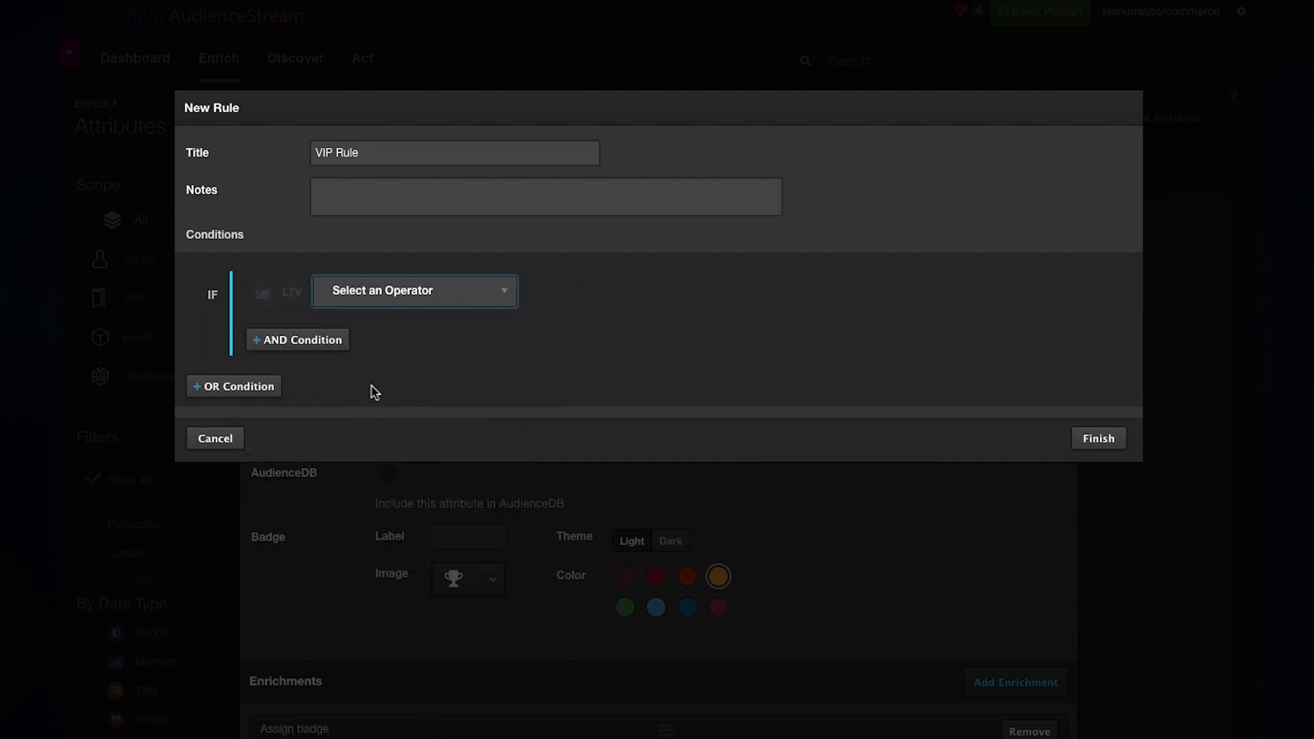
{"action": "left_click", "coordinate": [431, 296]}
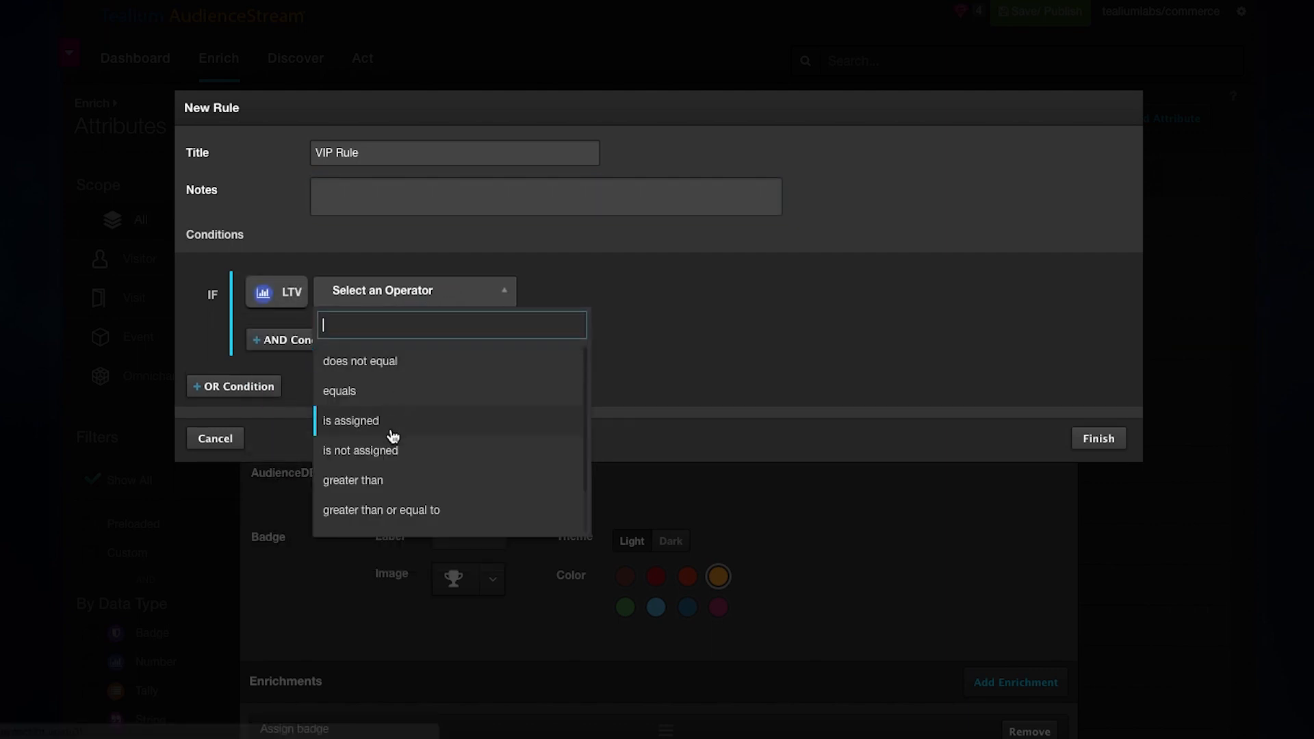
{"action": "left_click", "coordinate": [428, 483]}
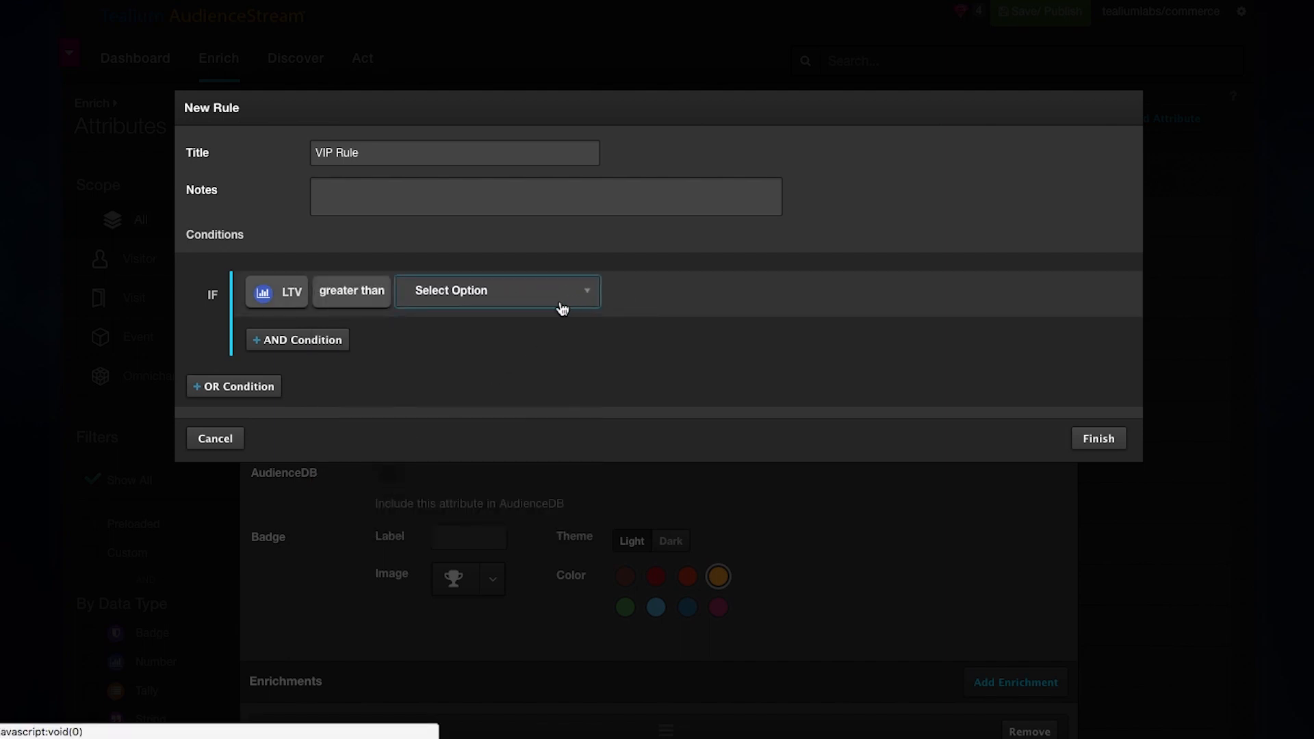
{"action": "left_click", "coordinate": [578, 304]}
{"action": "left_click", "coordinate": [530, 358]}
{"action": "left_click", "coordinate": [605, 294]}
{"action": "type", "text": "500"}
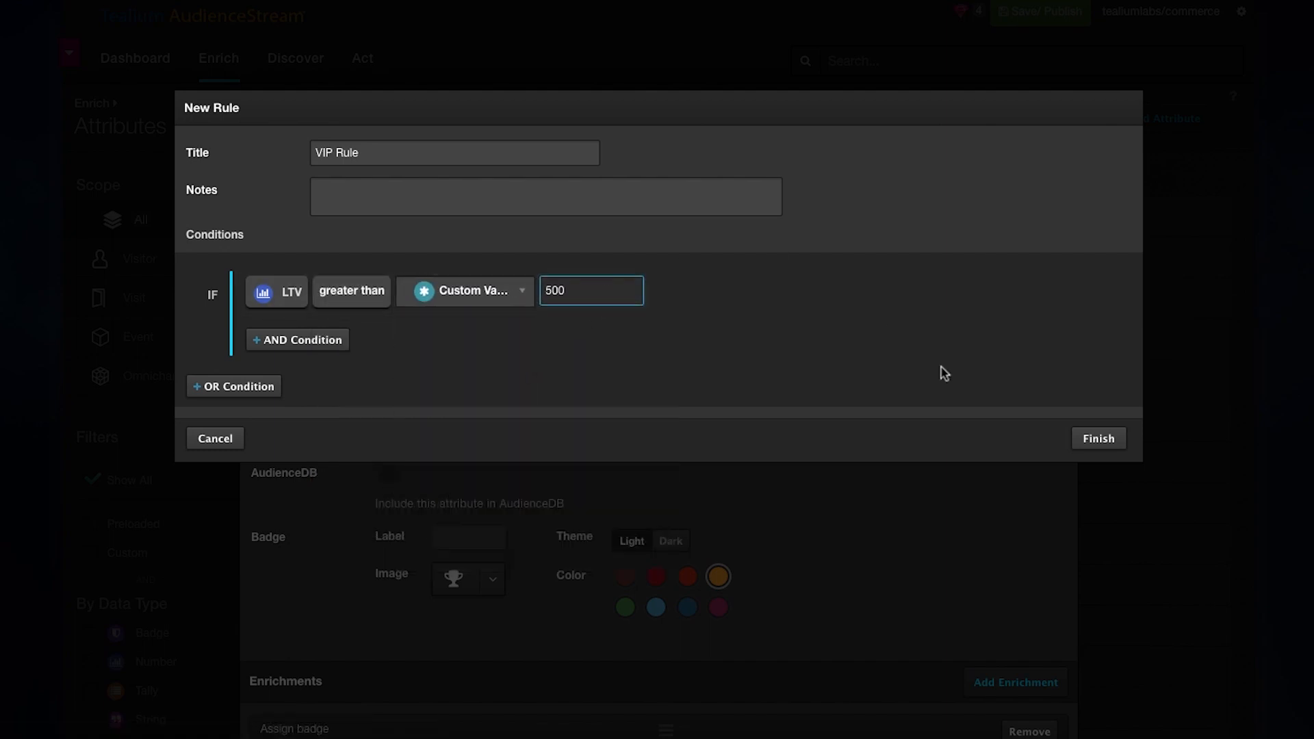
{"action": "left_click", "coordinate": [1097, 441]}
Finish the VIP Badge attribute and collapse its details in the attributes list
{"action": "scroll", "coordinate": [897, 296], "scroll_direction": "down", "scroll_amount": 1}
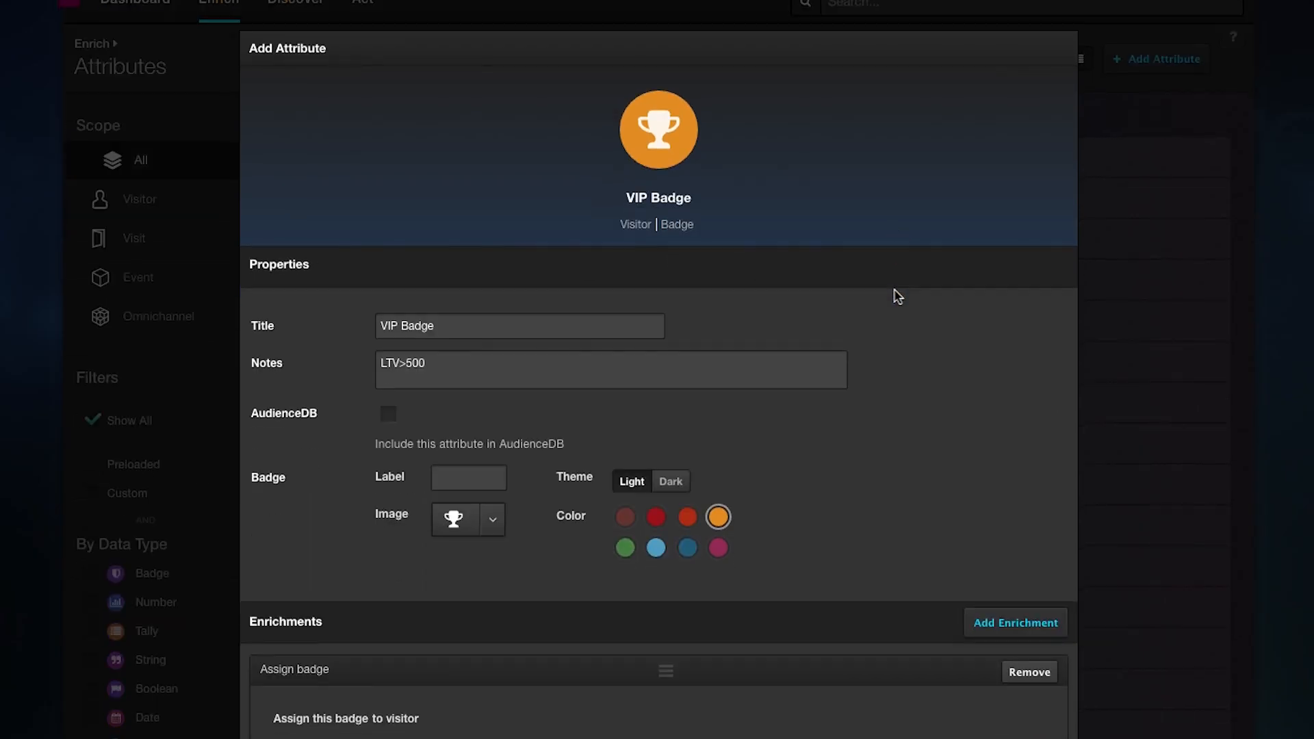
{"action": "scroll", "coordinate": [898, 296], "scroll_direction": "down", "scroll_amount": 5}
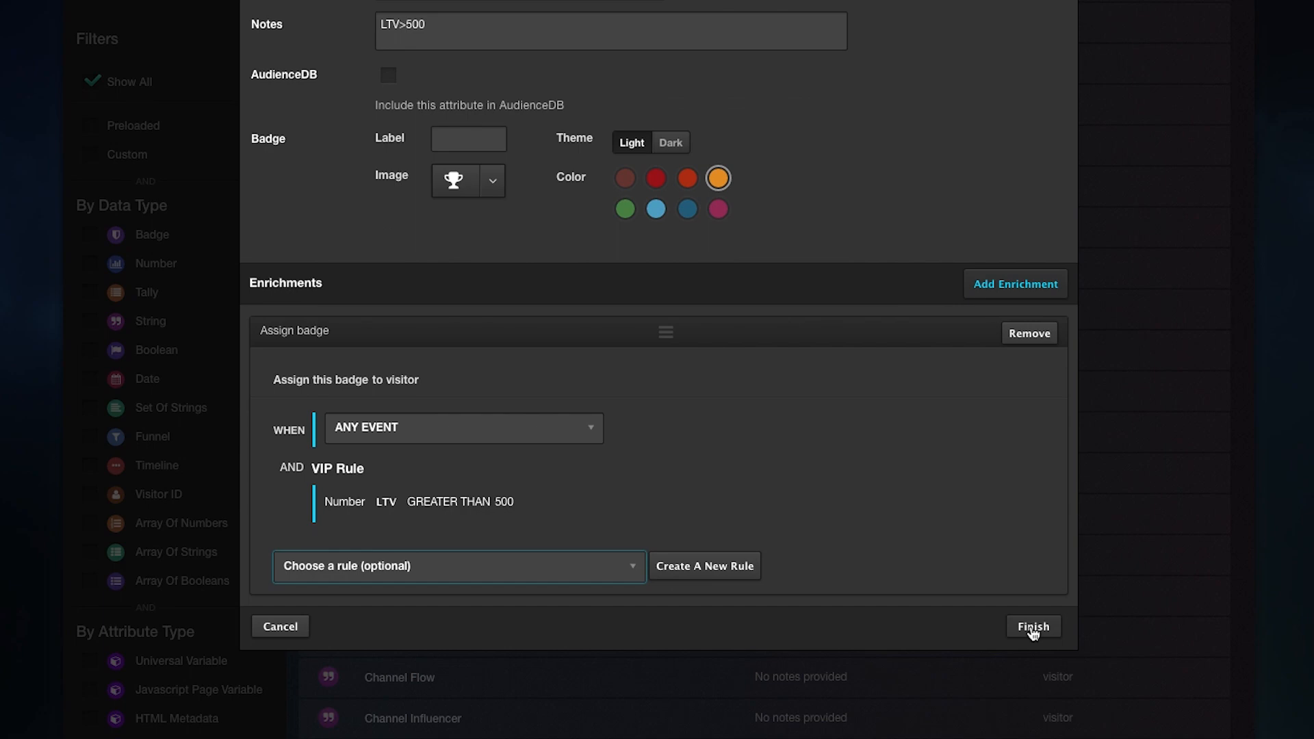
{"action": "left_click", "coordinate": [1034, 627]}
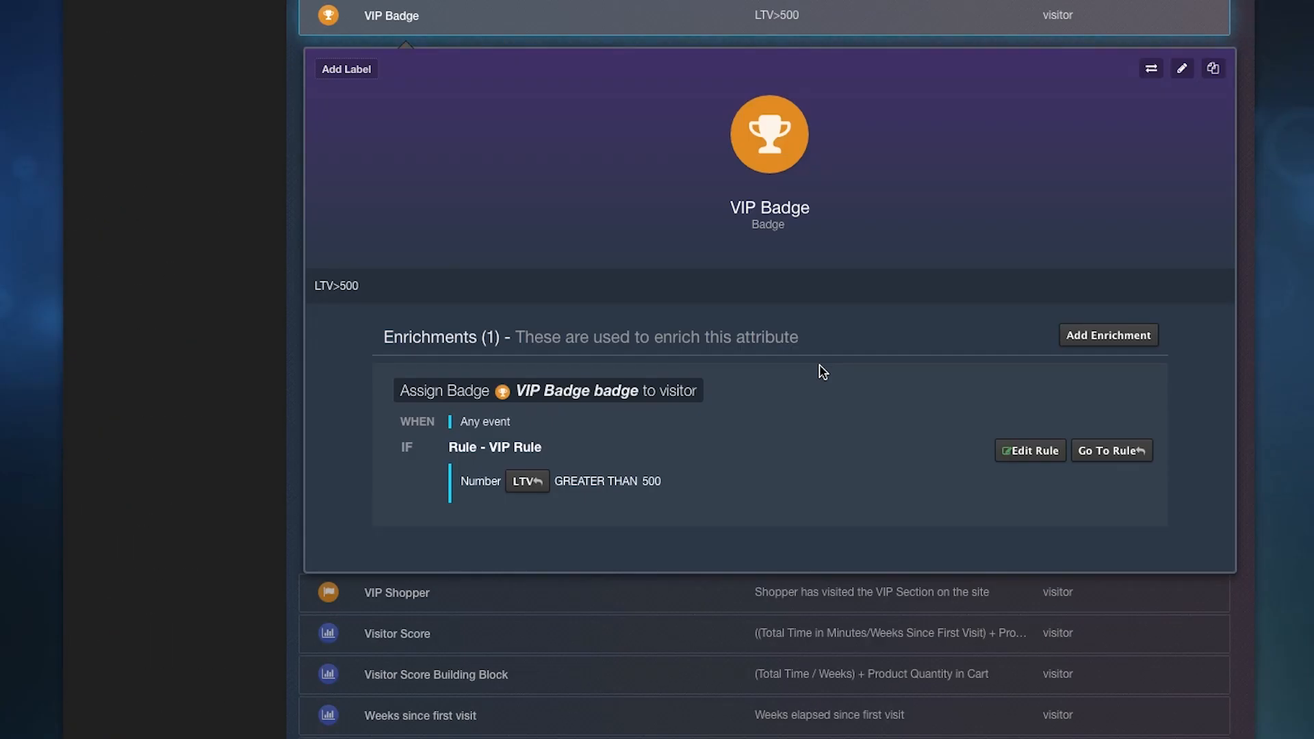
{"action": "left_click", "coordinate": [623, 30]}
{"action": "scroll", "coordinate": [709, 491], "scroll_direction": "up", "scroll_amount": 20}
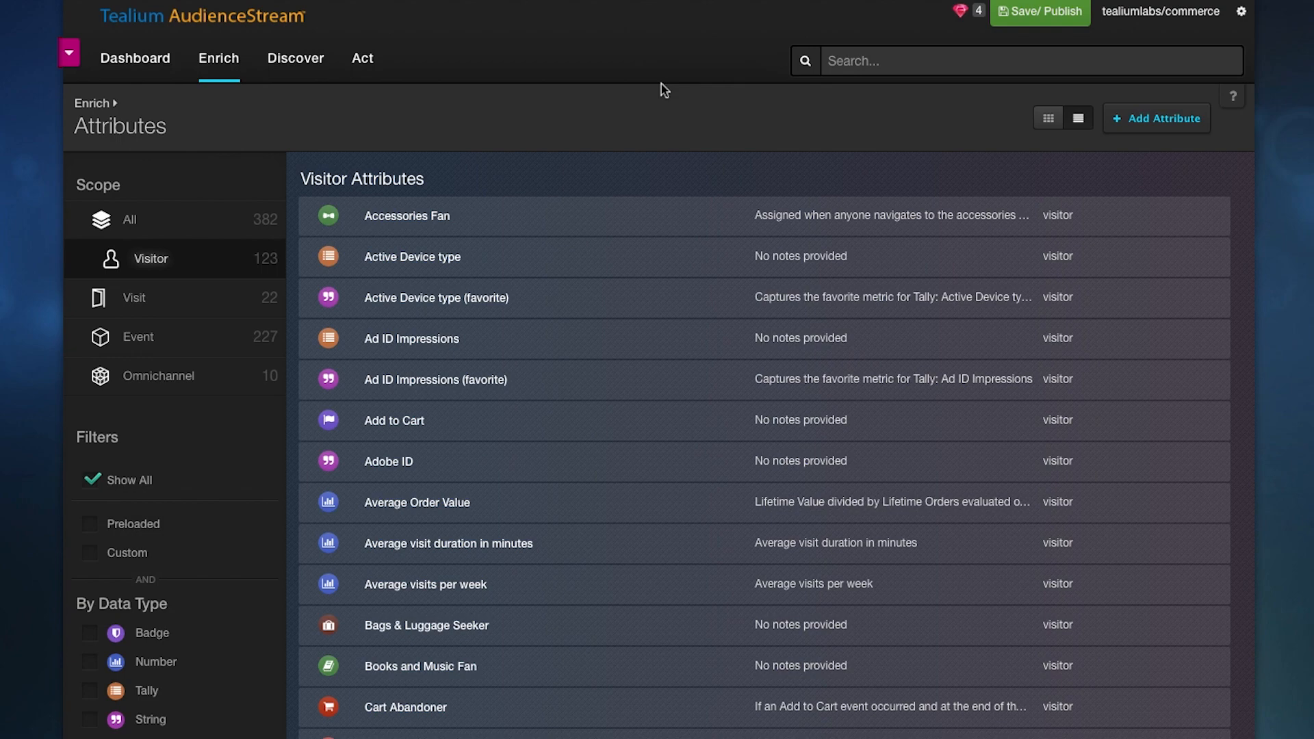
Go to the Audiences page and start a new audience named "VIP Cart abadoners"
{"action": "mouse_move", "coordinate": [234, 78]}
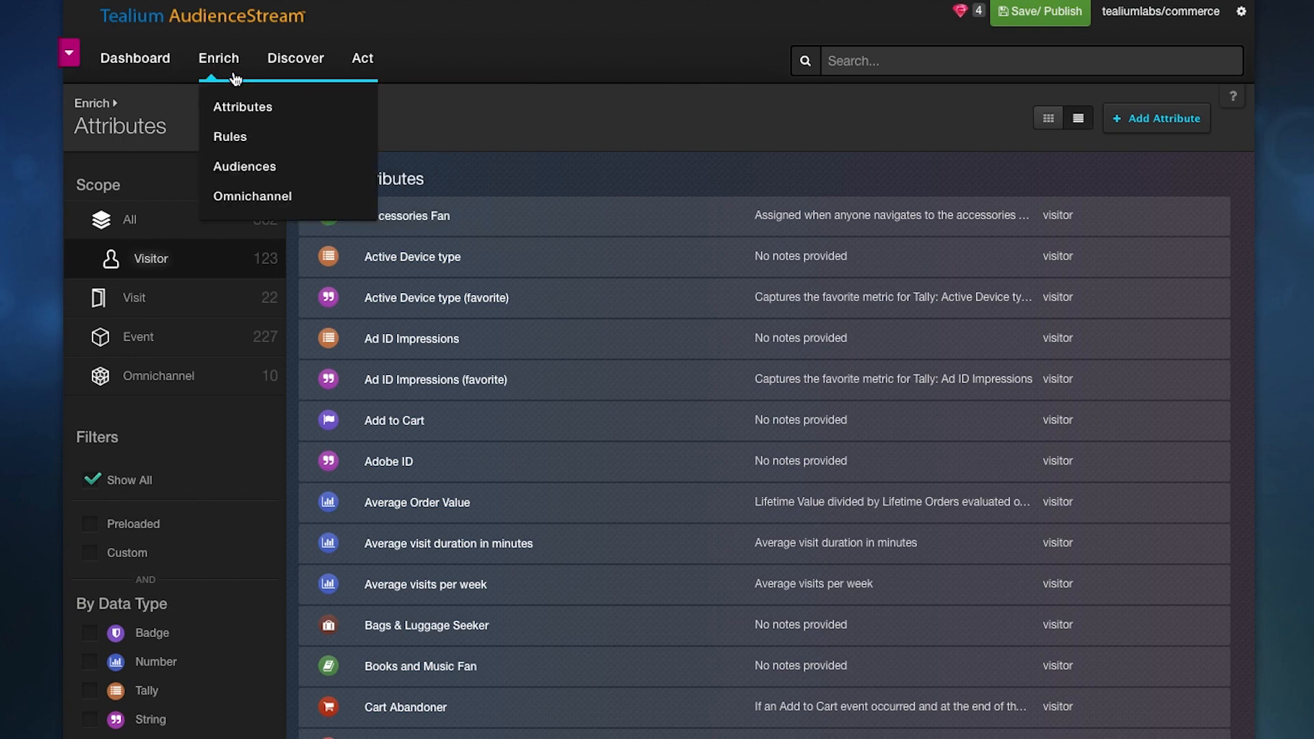
{"action": "left_click", "coordinate": [241, 169]}
{"action": "left_click", "coordinate": [1167, 143]}
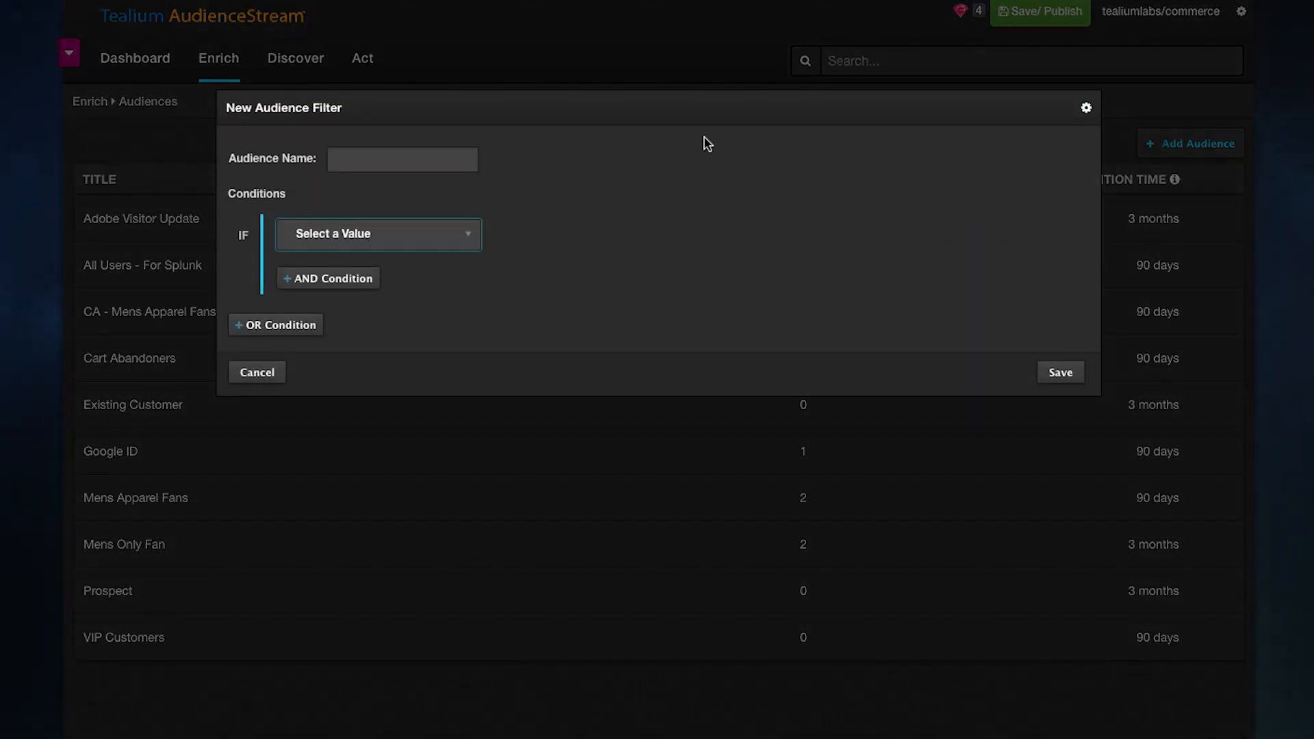
{"action": "left_click", "coordinate": [356, 162]}
{"action": "type", "text": "VIP Cart abadoners"}
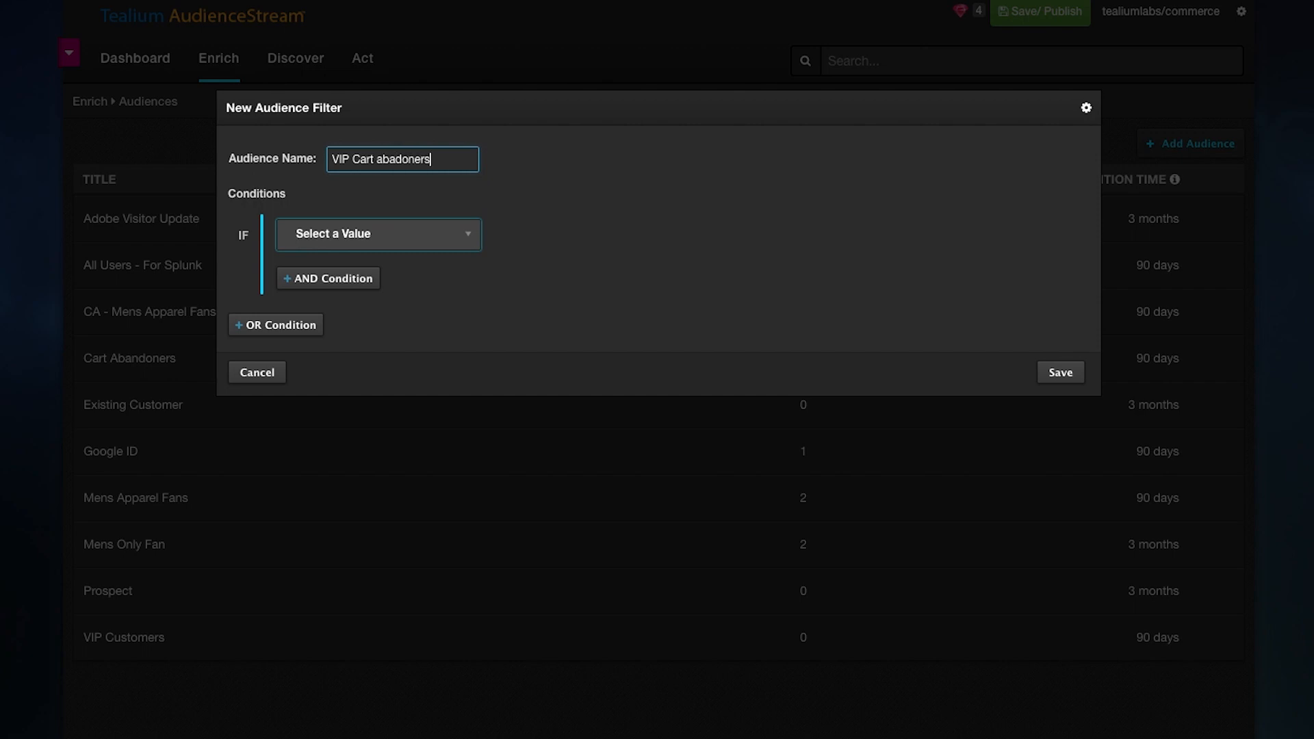
Set the audience's first condition to VIP Badge is assigned
{"action": "left_click", "coordinate": [453, 245]}
{"action": "type", "text": "vi"}
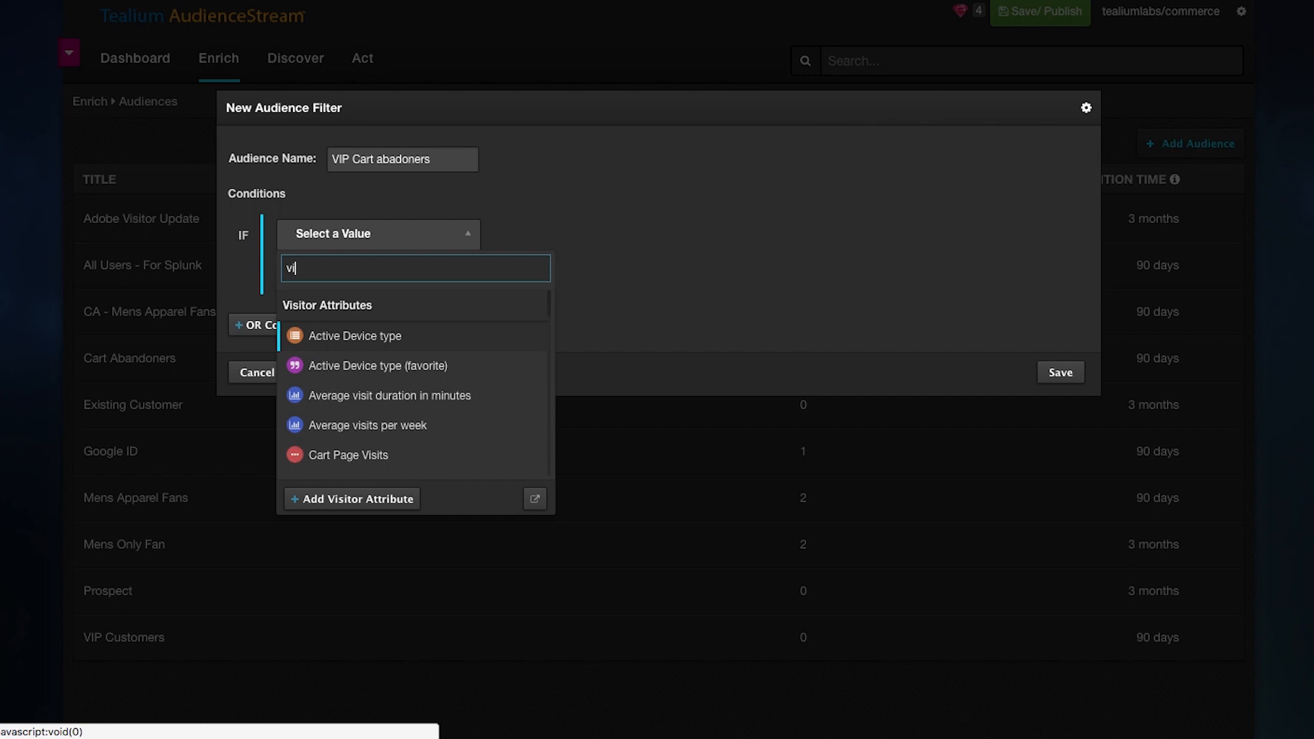
{"action": "type", "text": "p"}
{"action": "left_click", "coordinate": [402, 364]}
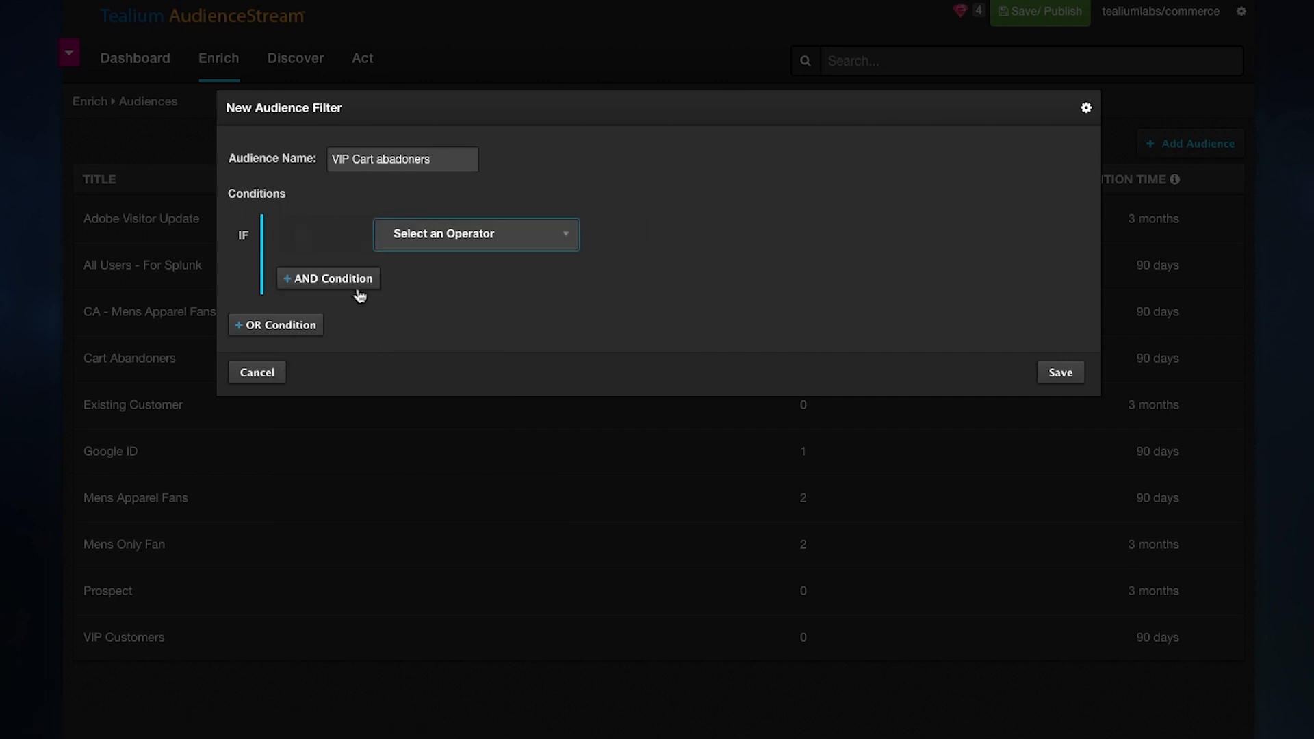
{"action": "left_click", "coordinate": [465, 234]}
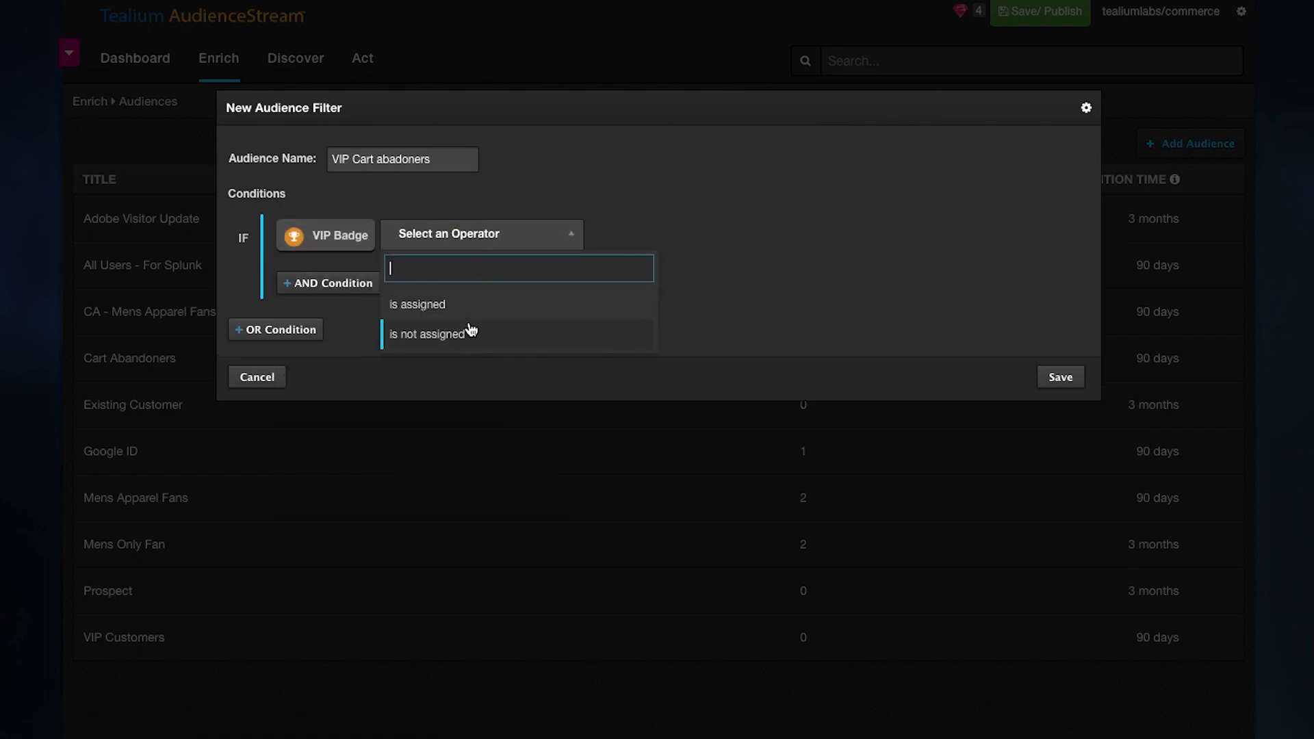
{"action": "left_click", "coordinate": [469, 306]}
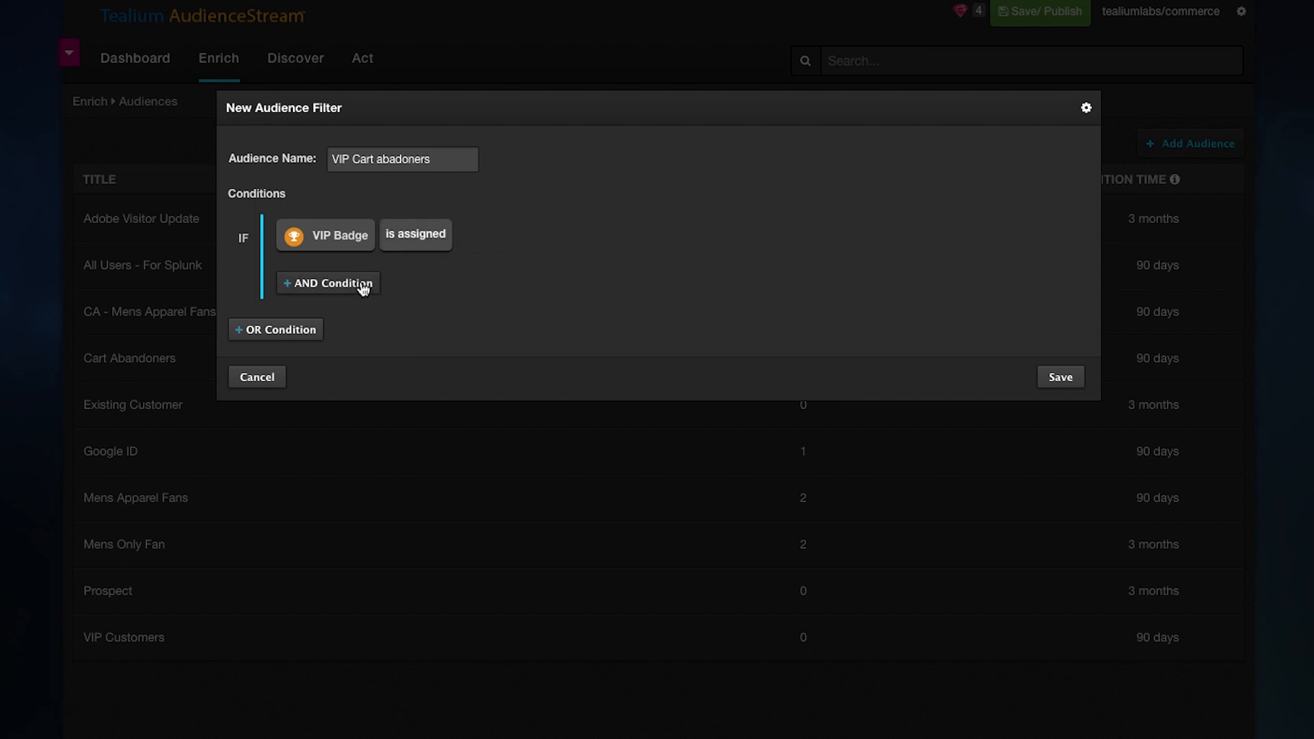
Add an AND condition requiring that Cart Abandoner is assigned, and save the audience
{"action": "left_click", "coordinate": [363, 289]}
{"action": "left_click", "coordinate": [361, 294]}
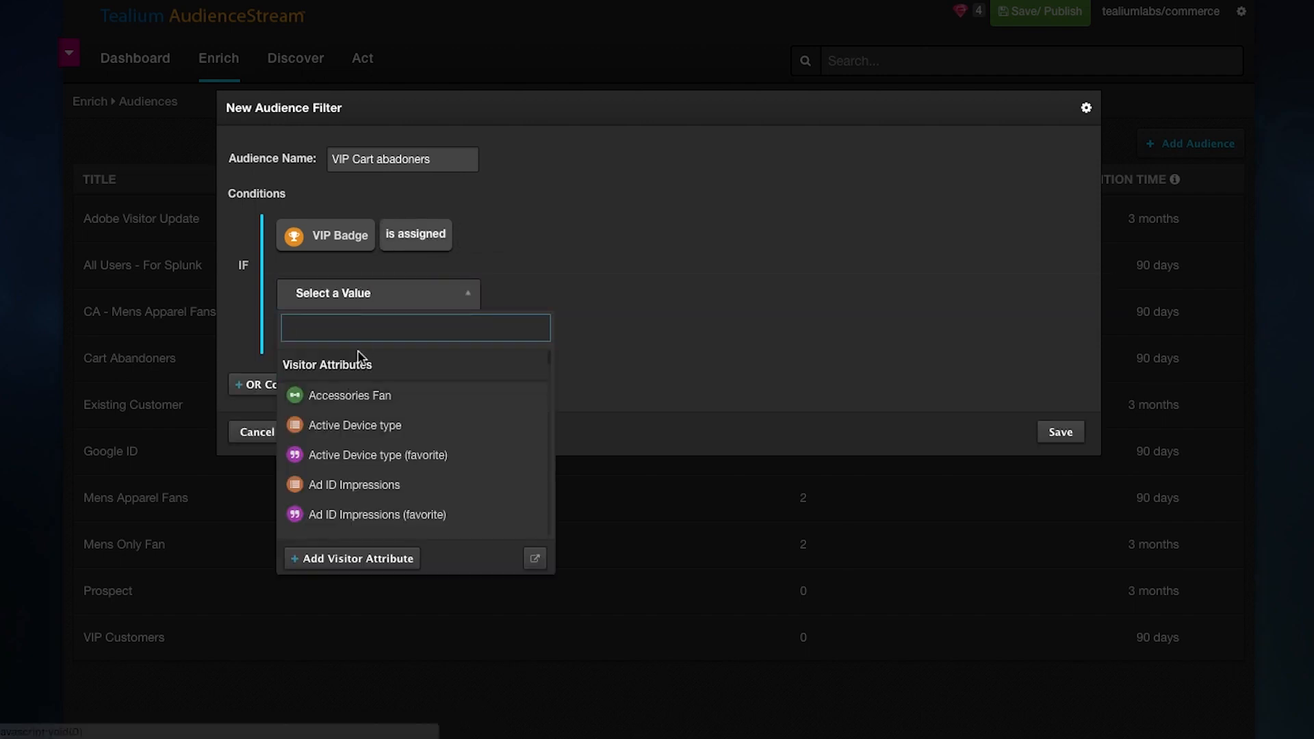
{"action": "type", "text": "cart"}
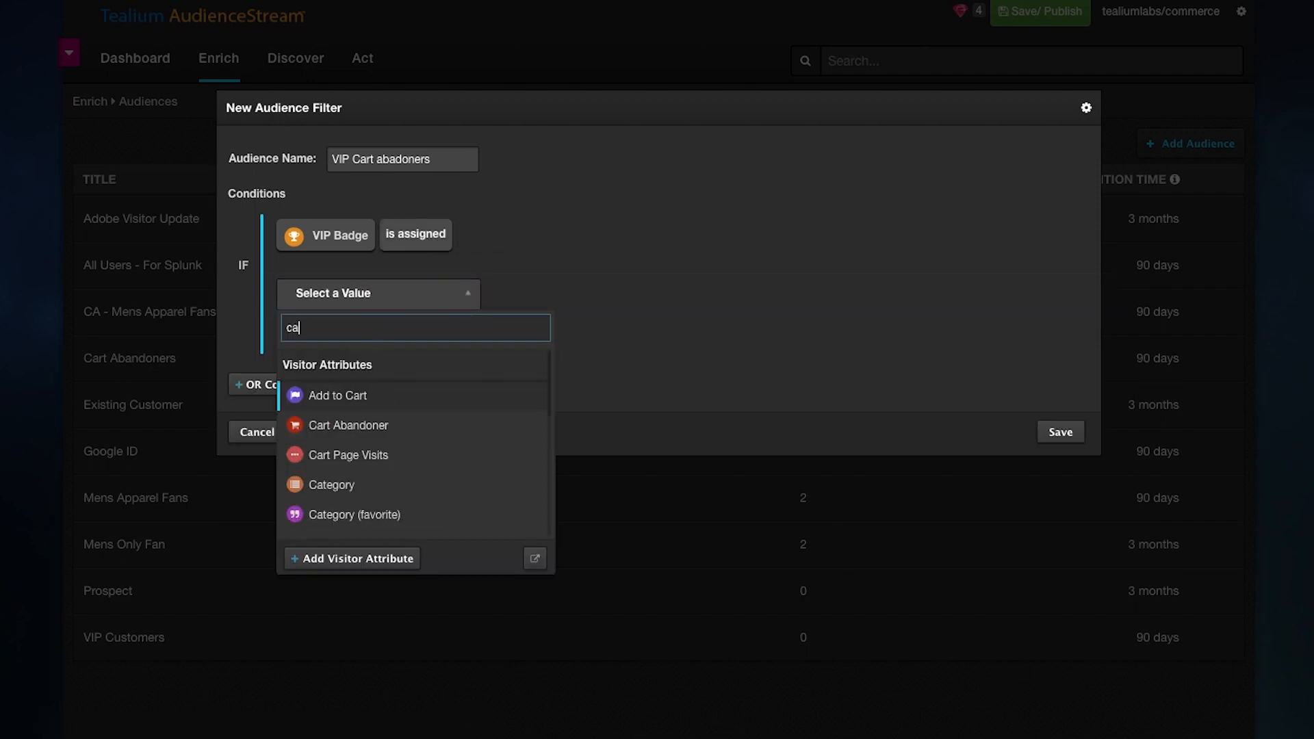
{"action": "left_click", "coordinate": [363, 423]}
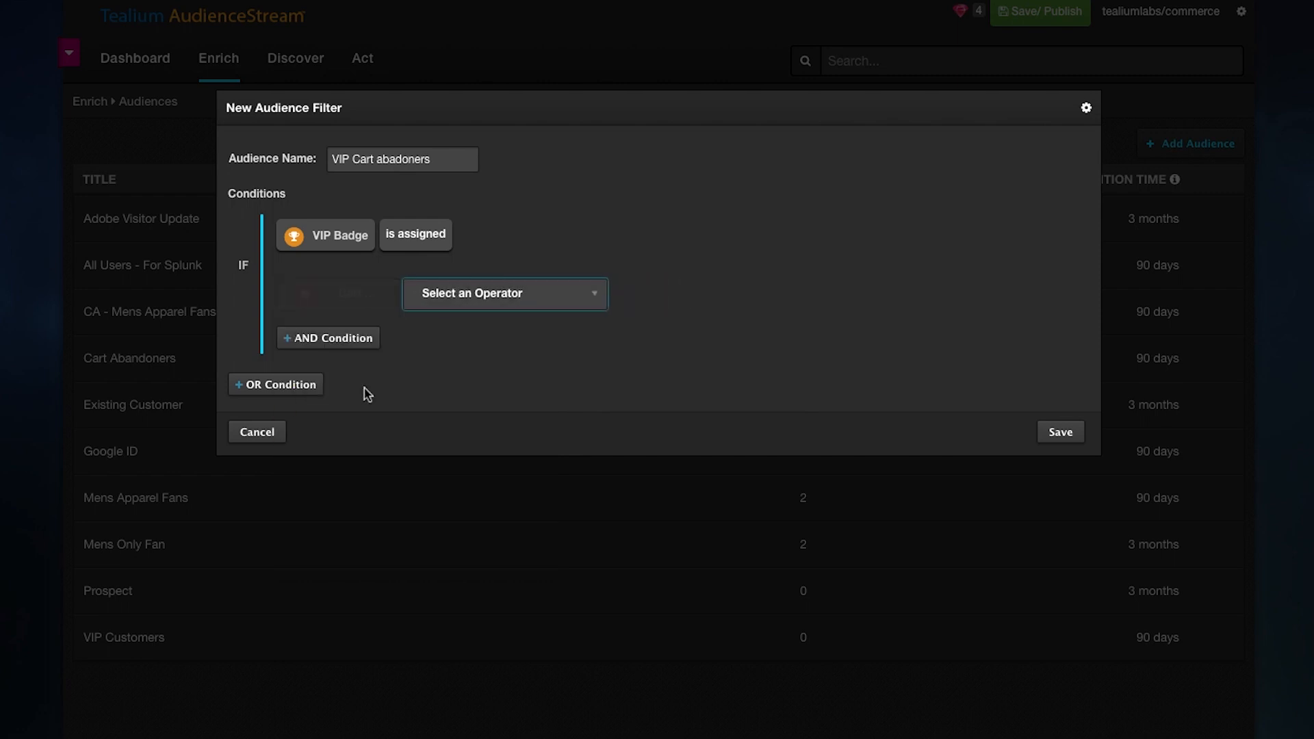
{"action": "left_click", "coordinate": [490, 301]}
{"action": "left_click", "coordinate": [479, 373]}
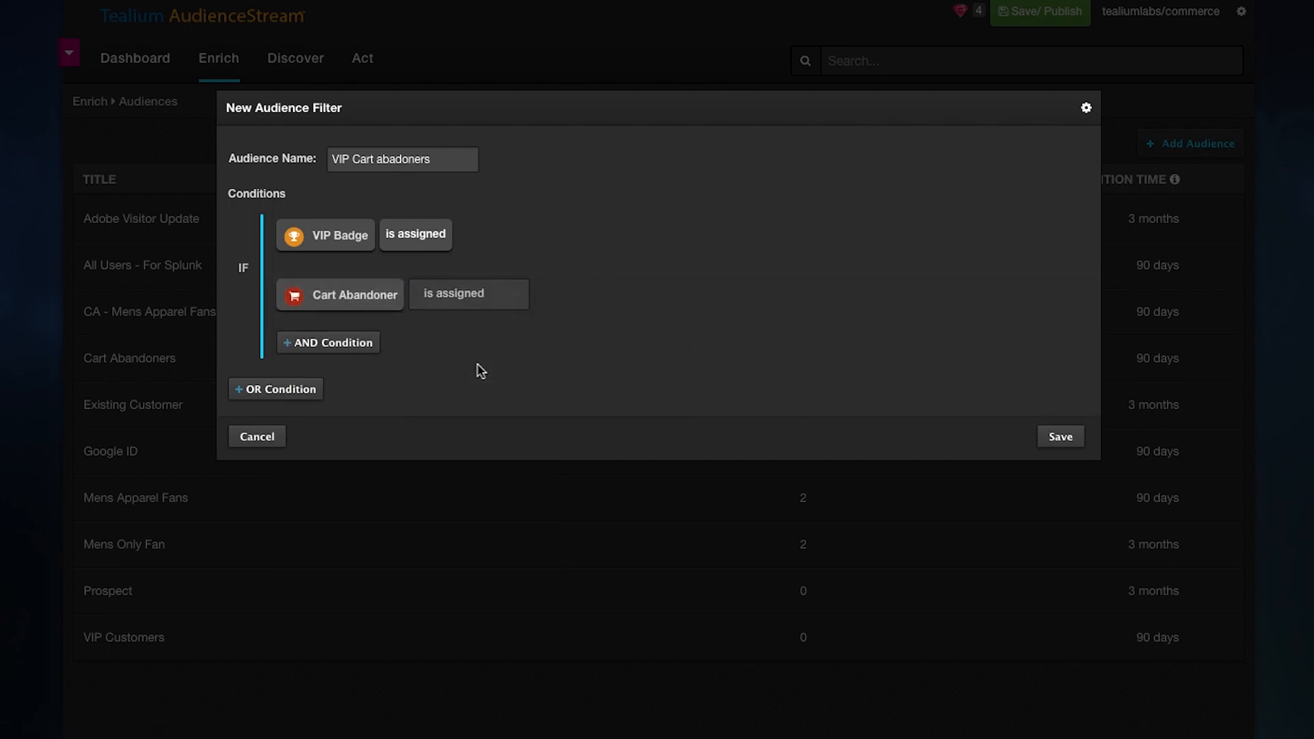
{"action": "left_click", "coordinate": [1062, 438]}
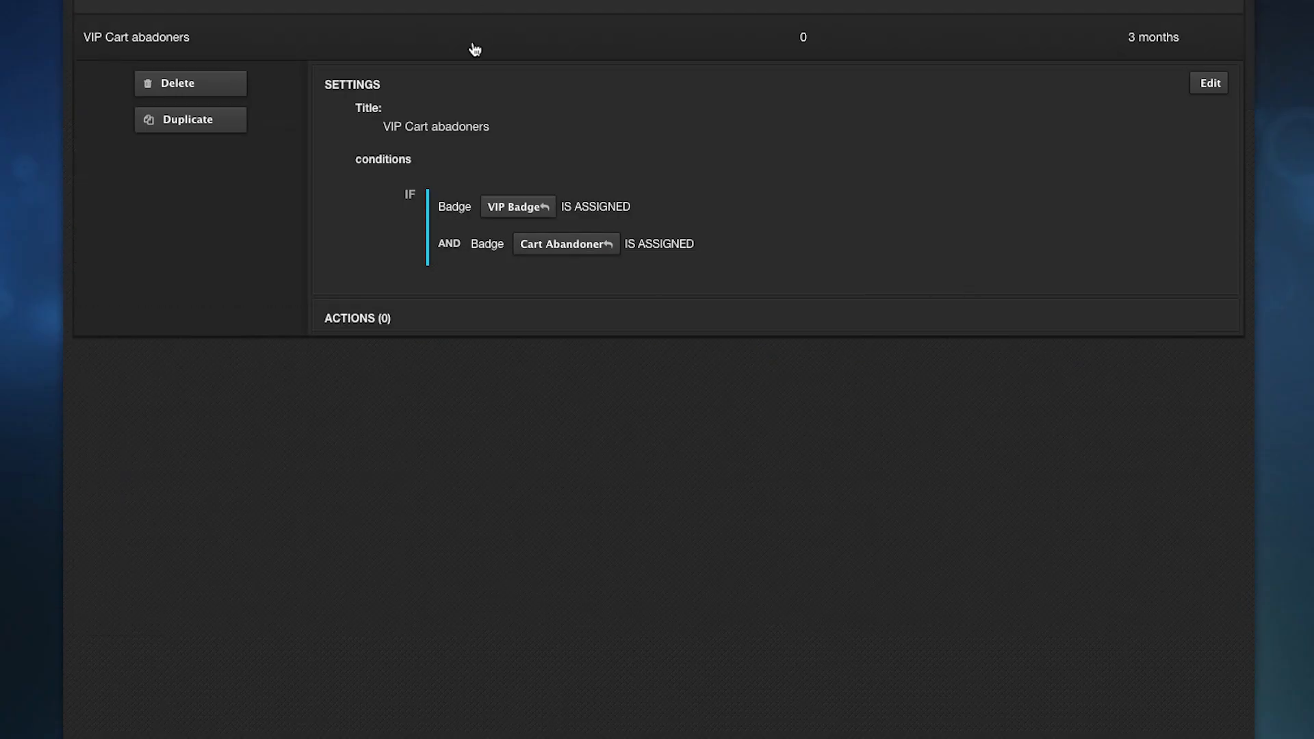
Collapse the new audience's details and open the Connector Marketplace
{"action": "left_click", "coordinate": [474, 49]}
{"action": "left_click", "coordinate": [365, 63]}
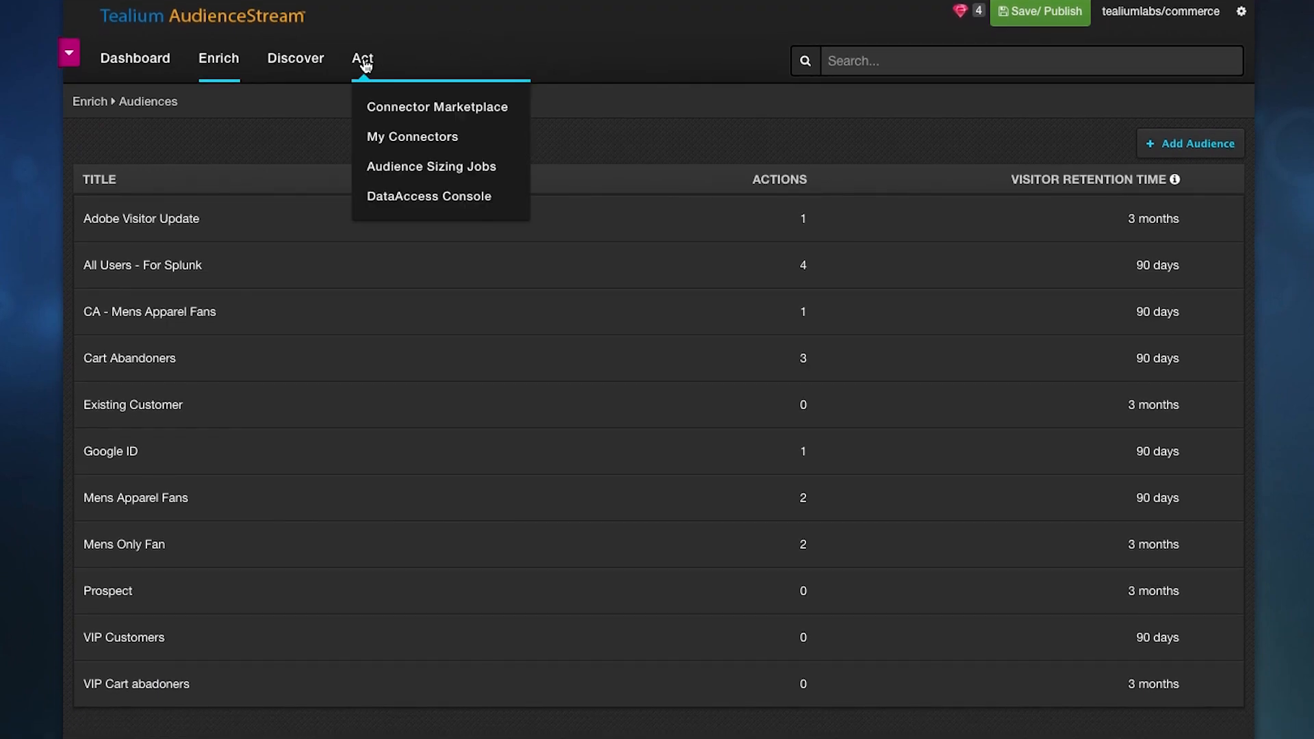
{"action": "left_click", "coordinate": [388, 104]}
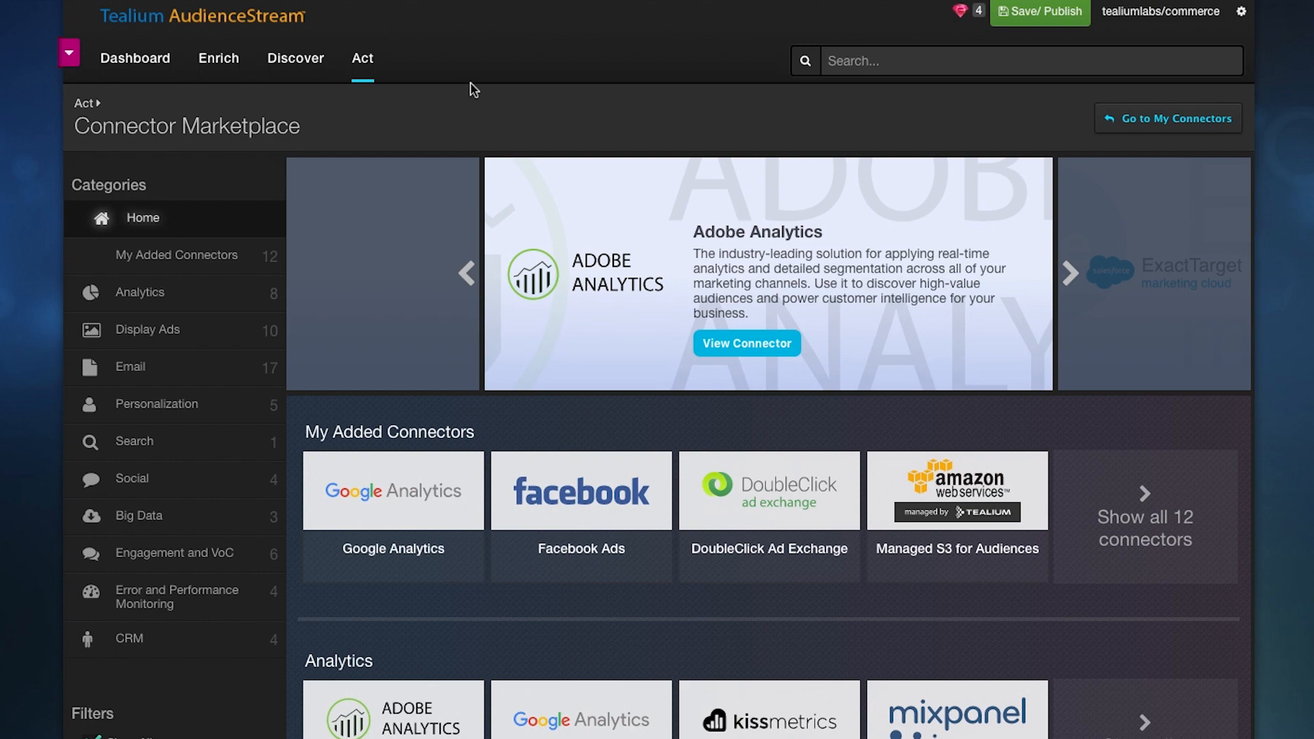
Browse the Analytics, Display Ads, Email, Personalization and Social connector categories
{"action": "left_click", "coordinate": [137, 296]}
{"action": "left_click", "coordinate": [170, 333]}
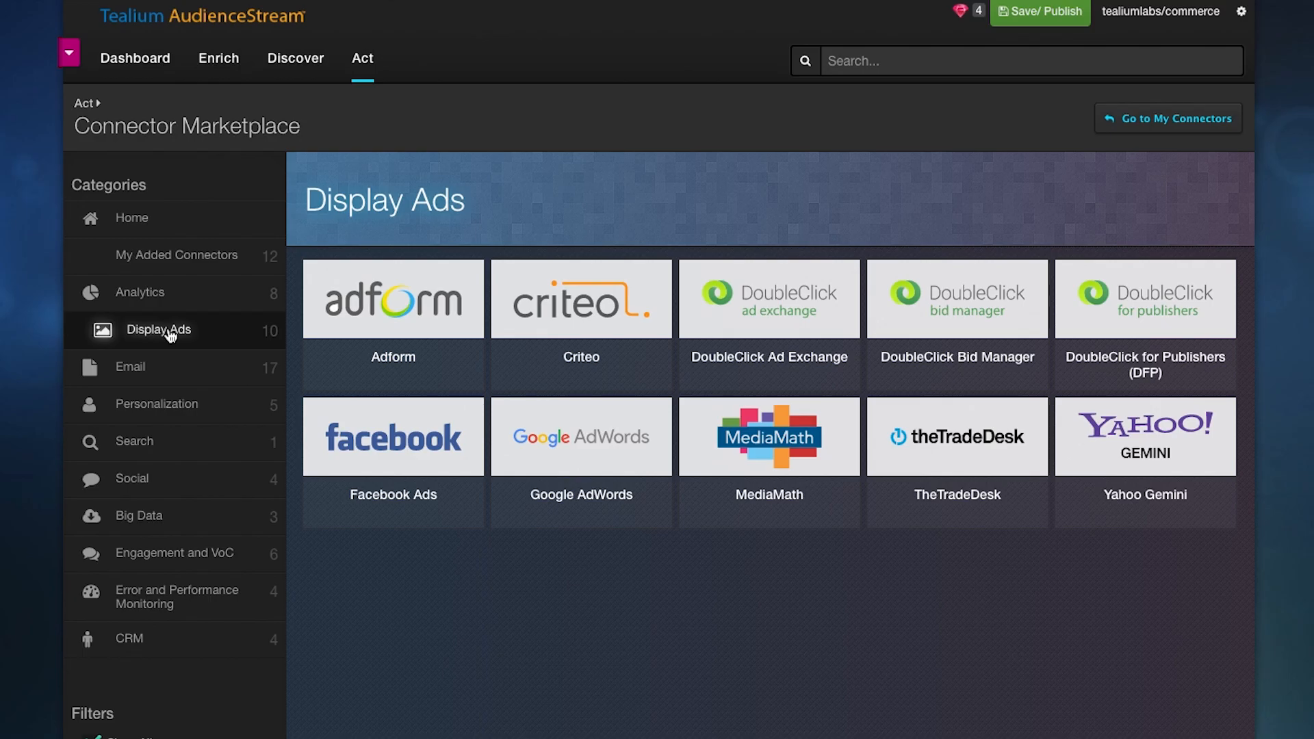
{"action": "left_click", "coordinate": [169, 374]}
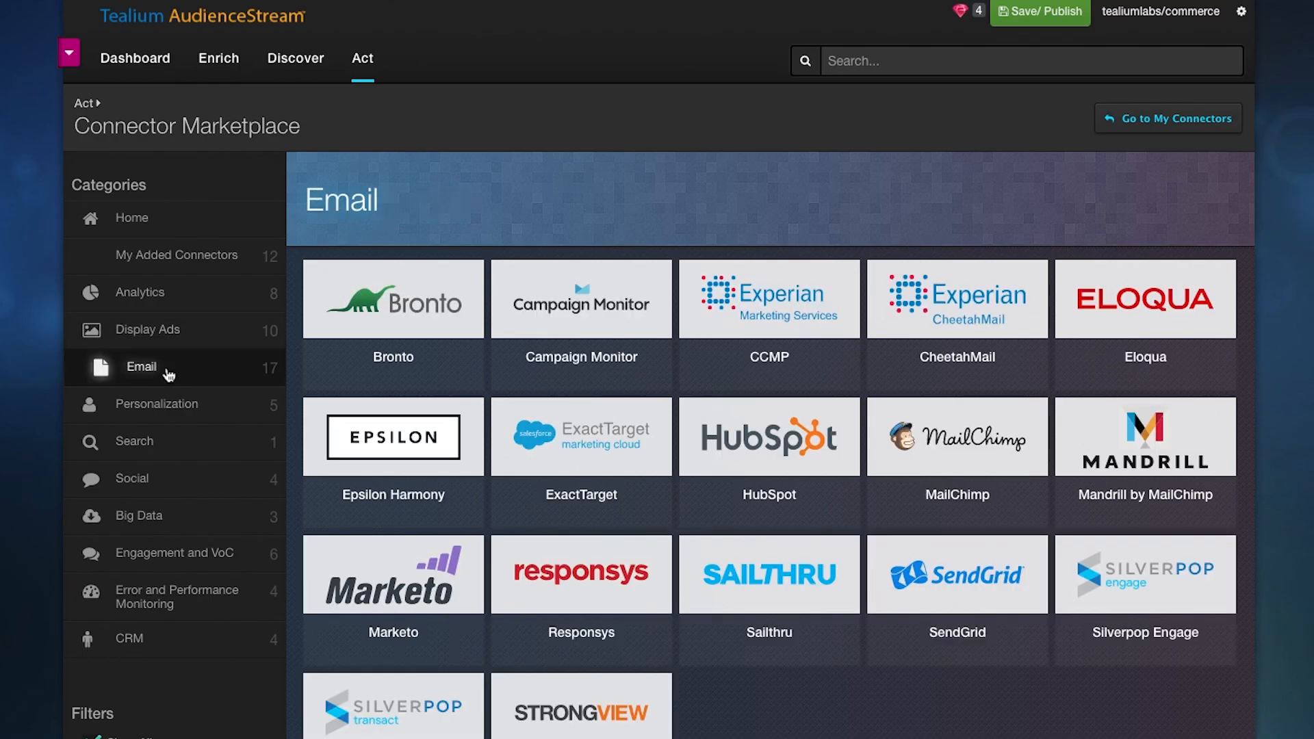
{"action": "left_click", "coordinate": [170, 406]}
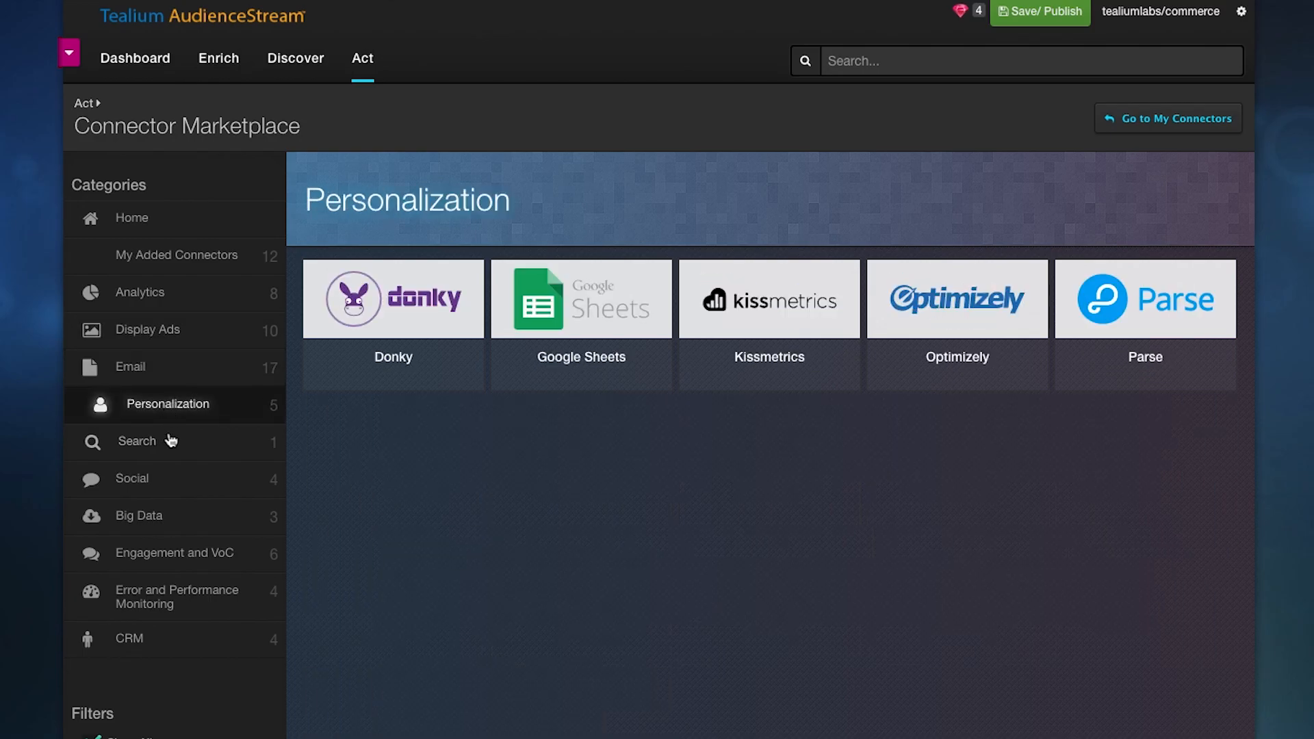
{"action": "left_click", "coordinate": [170, 480]}
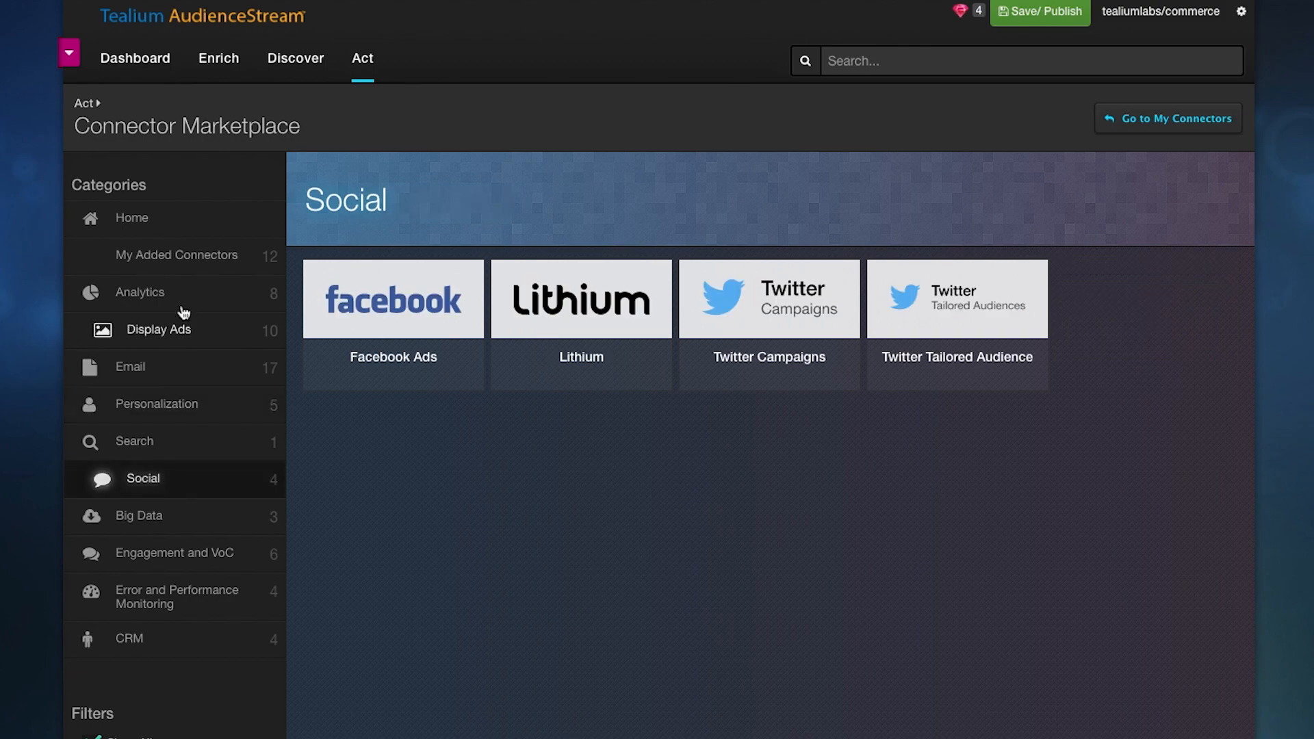
Choose the ExactTarget connector from the Email category and start adding it
{"action": "left_click", "coordinate": [170, 386]}
{"action": "scroll", "coordinate": [670, 348], "scroll_direction": "down", "scroll_amount": 1}
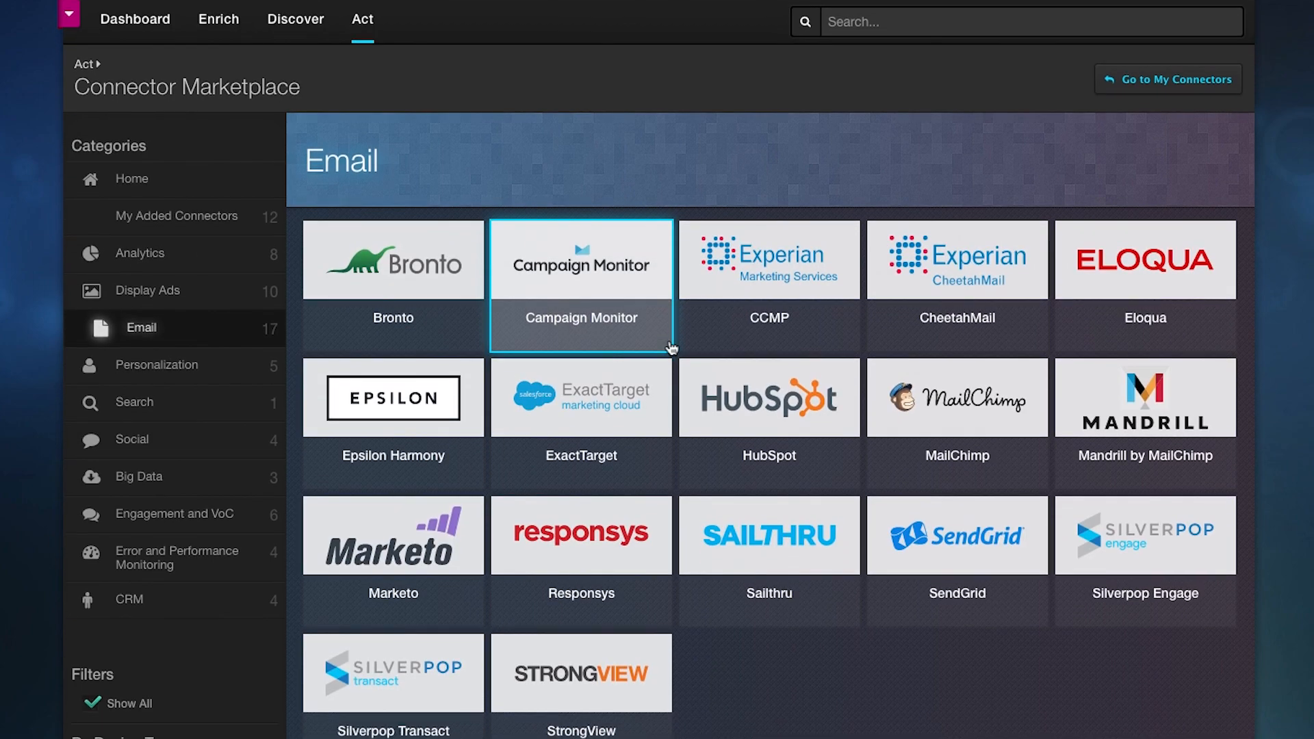
{"action": "scroll", "coordinate": [808, 302], "scroll_direction": "down", "scroll_amount": 1}
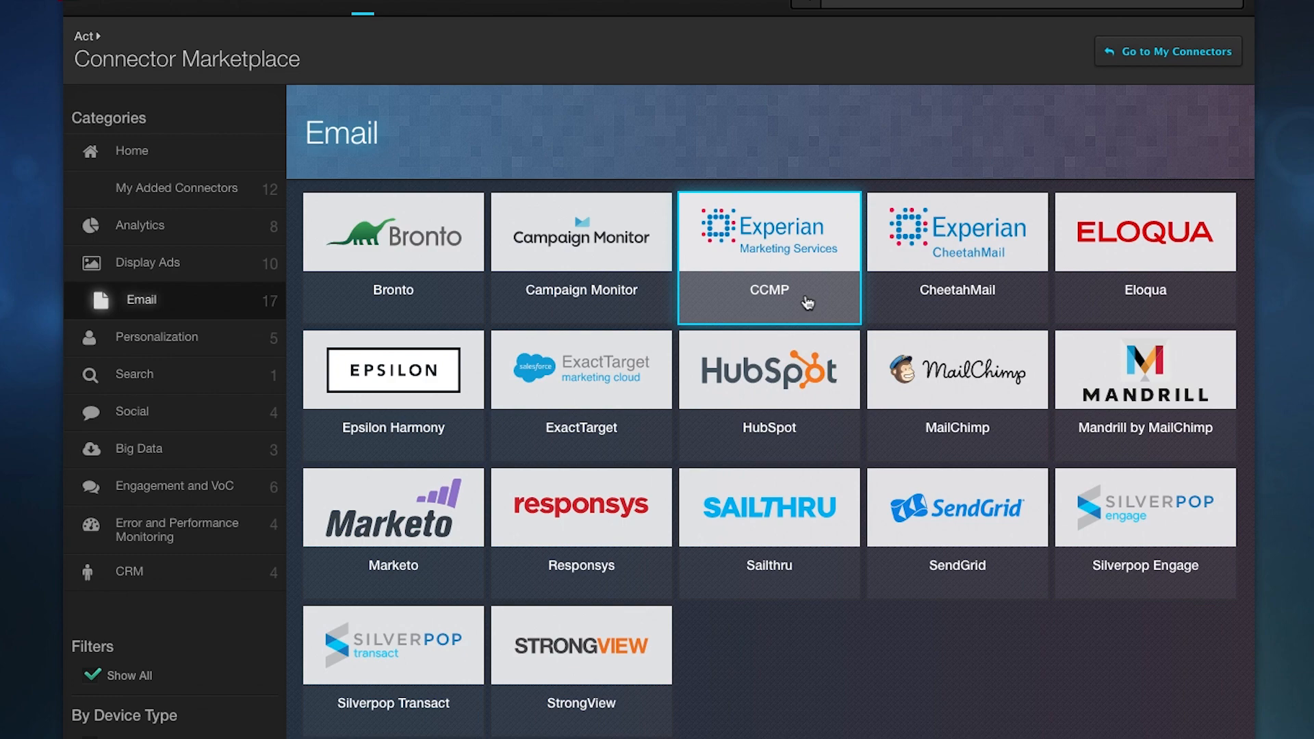
{"action": "left_click", "coordinate": [616, 381]}
{"action": "left_click", "coordinate": [766, 282]}
Title the ExactTarget connector "VIP Cart Step 1"
{"action": "left_click", "coordinate": [666, 227]}
{"action": "type", "text": "VIP Cart S"}
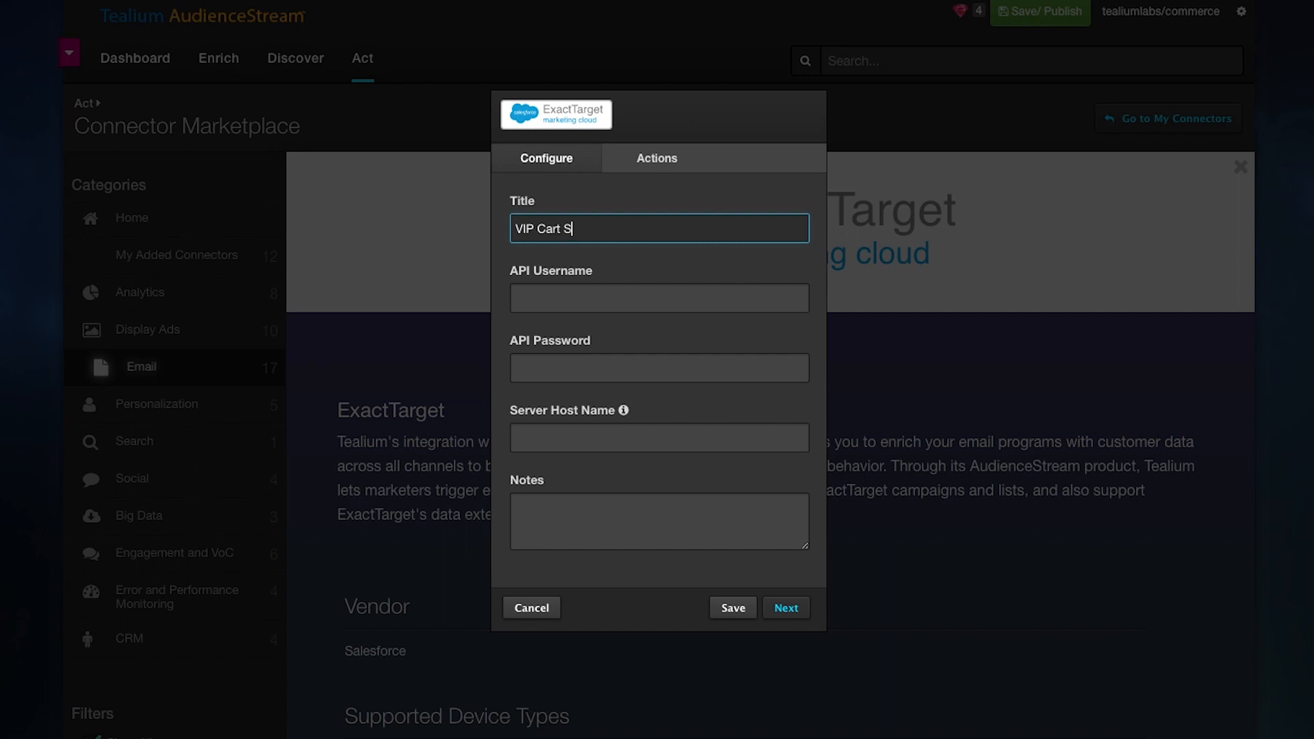
{"action": "type", "text": "tep 1"}
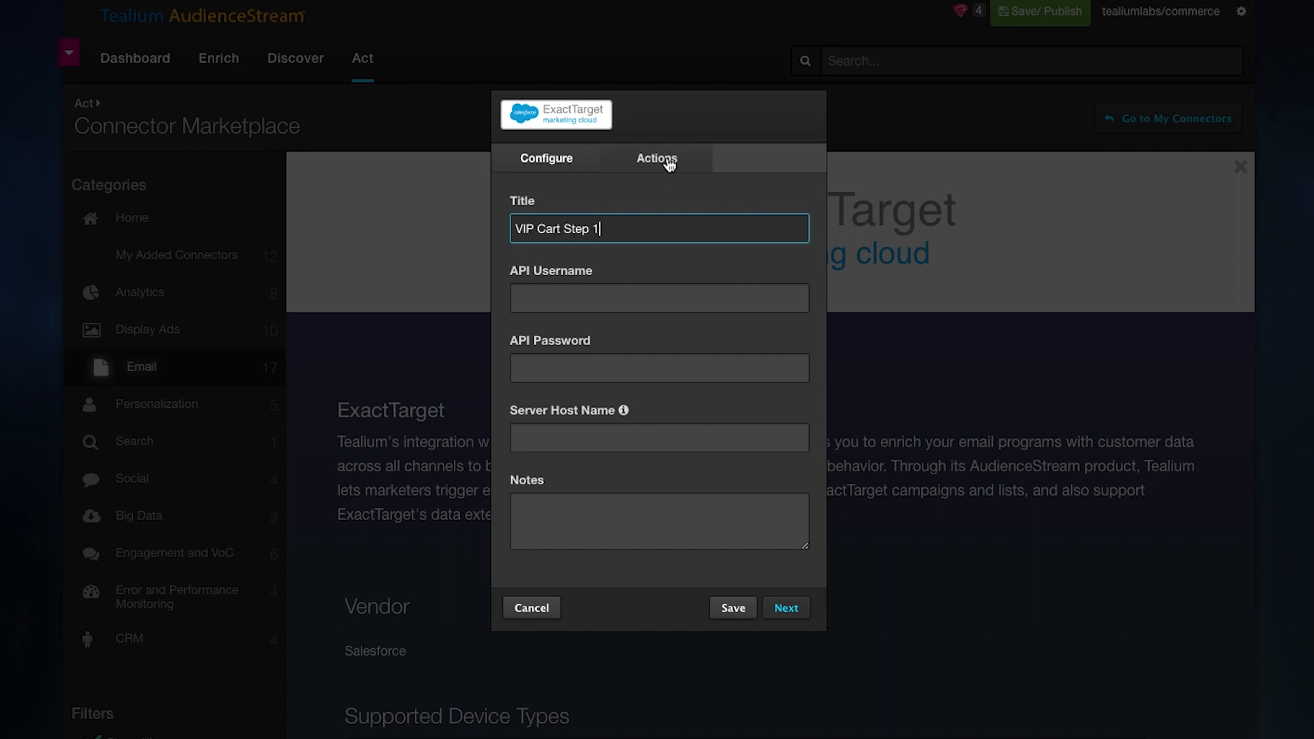
{"action": "left_click", "coordinate": [595, 289]}
{"action": "left_click", "coordinate": [567, 373]}
Create a Send Email to User action for the ExactTarget connector and name it "VIP Cart Step 1"
{"action": "left_click", "coordinate": [648, 163]}
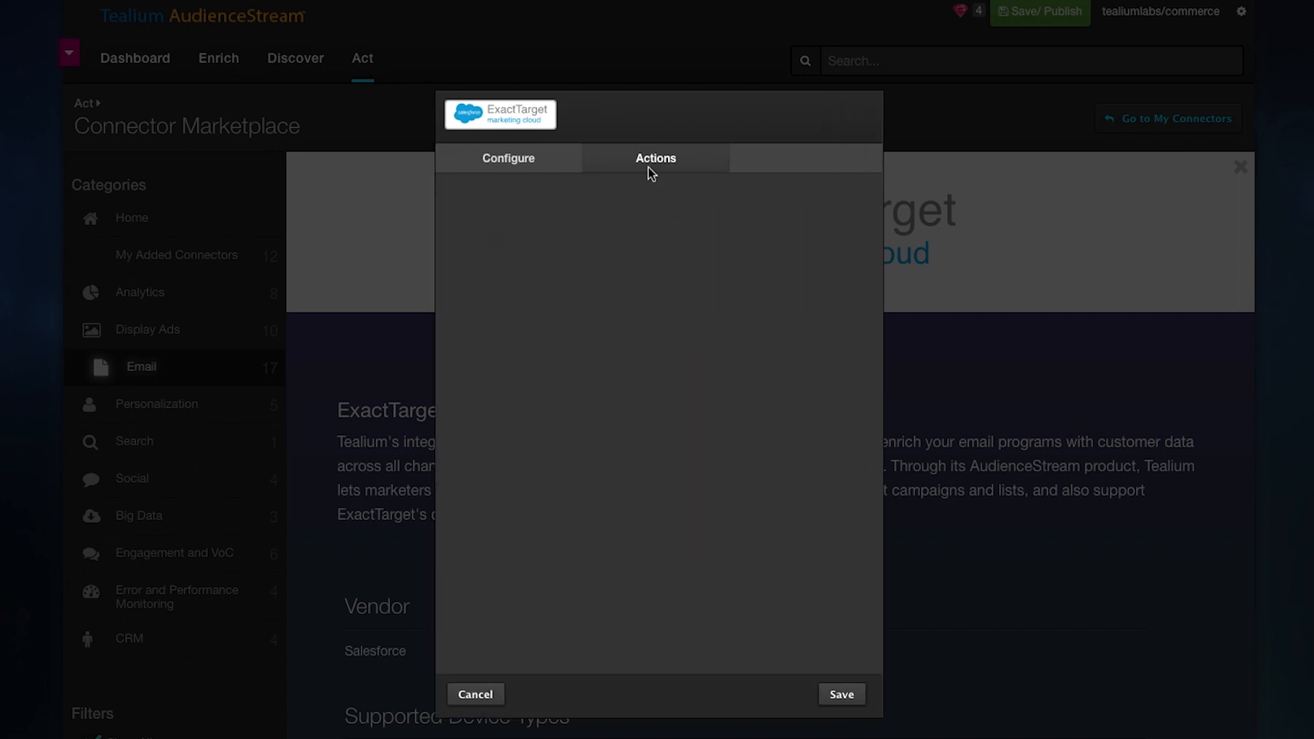
{"action": "left_click", "coordinate": [625, 207]}
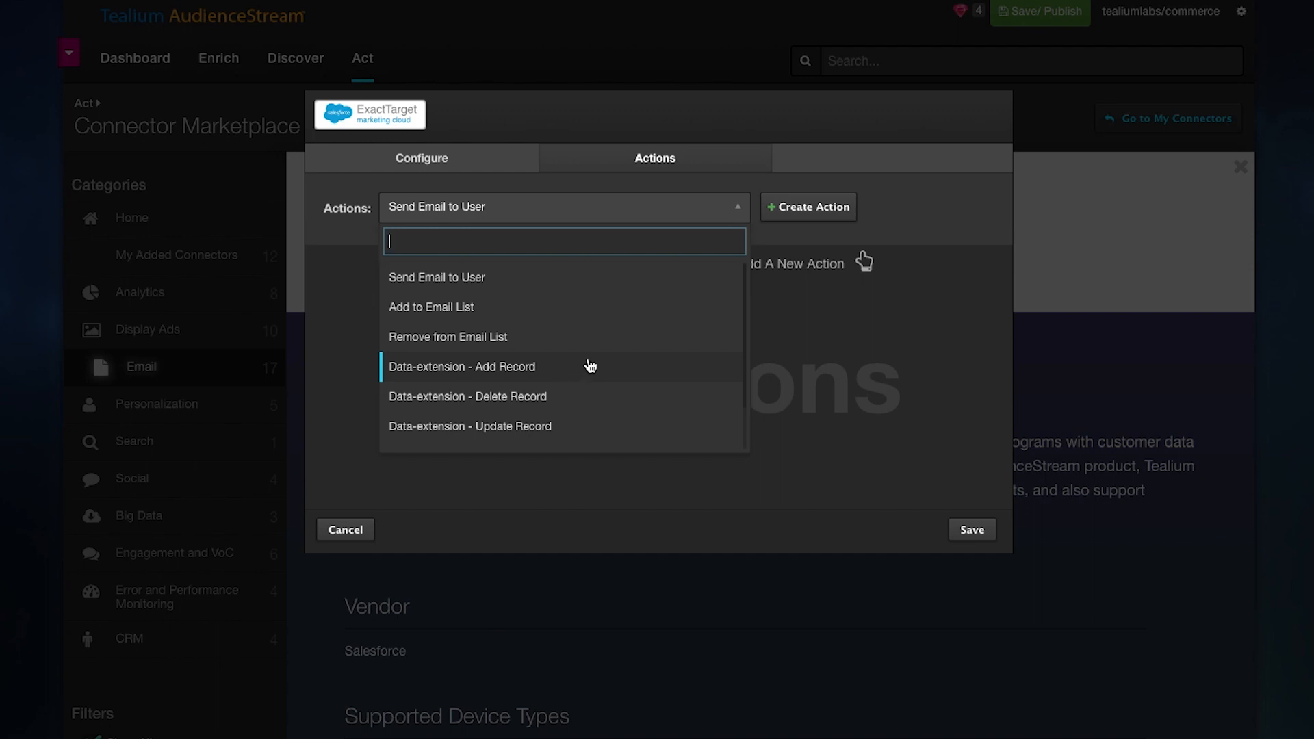
{"action": "left_click", "coordinate": [822, 346]}
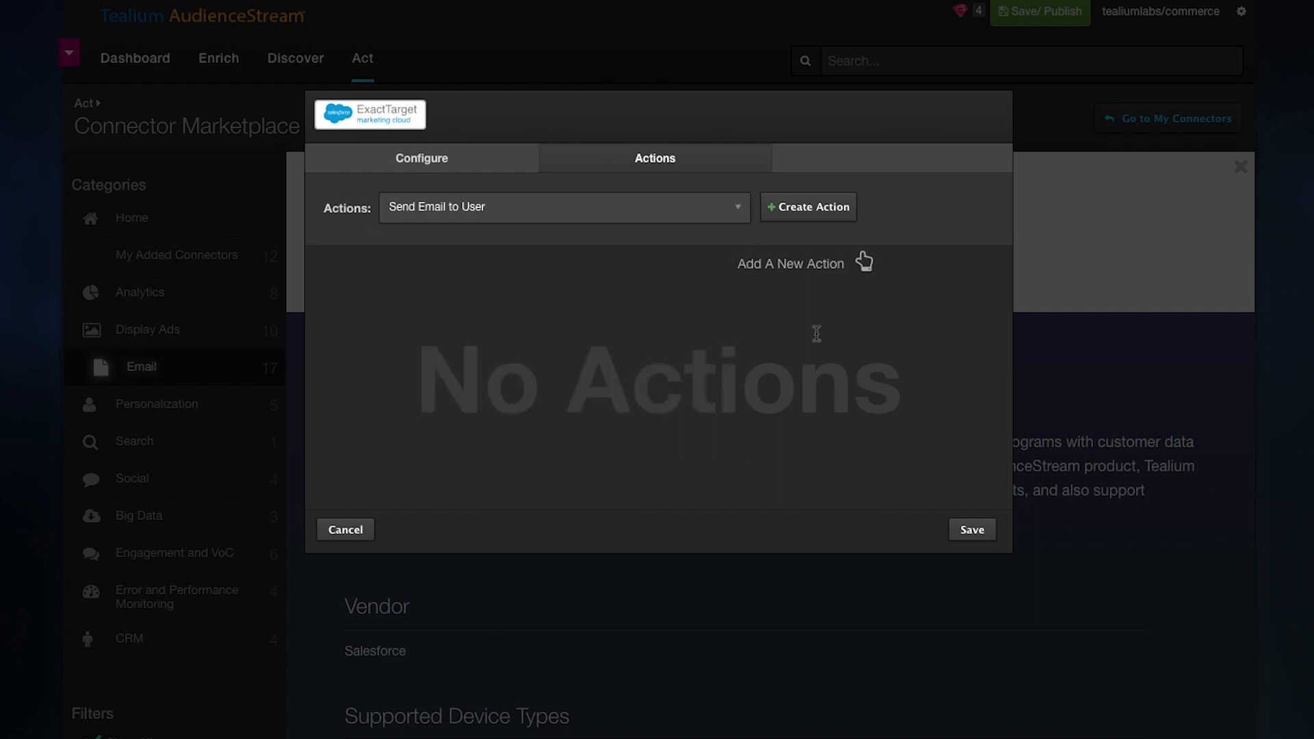
{"action": "left_click", "coordinate": [780, 207]}
{"action": "left_click", "coordinate": [518, 348]}
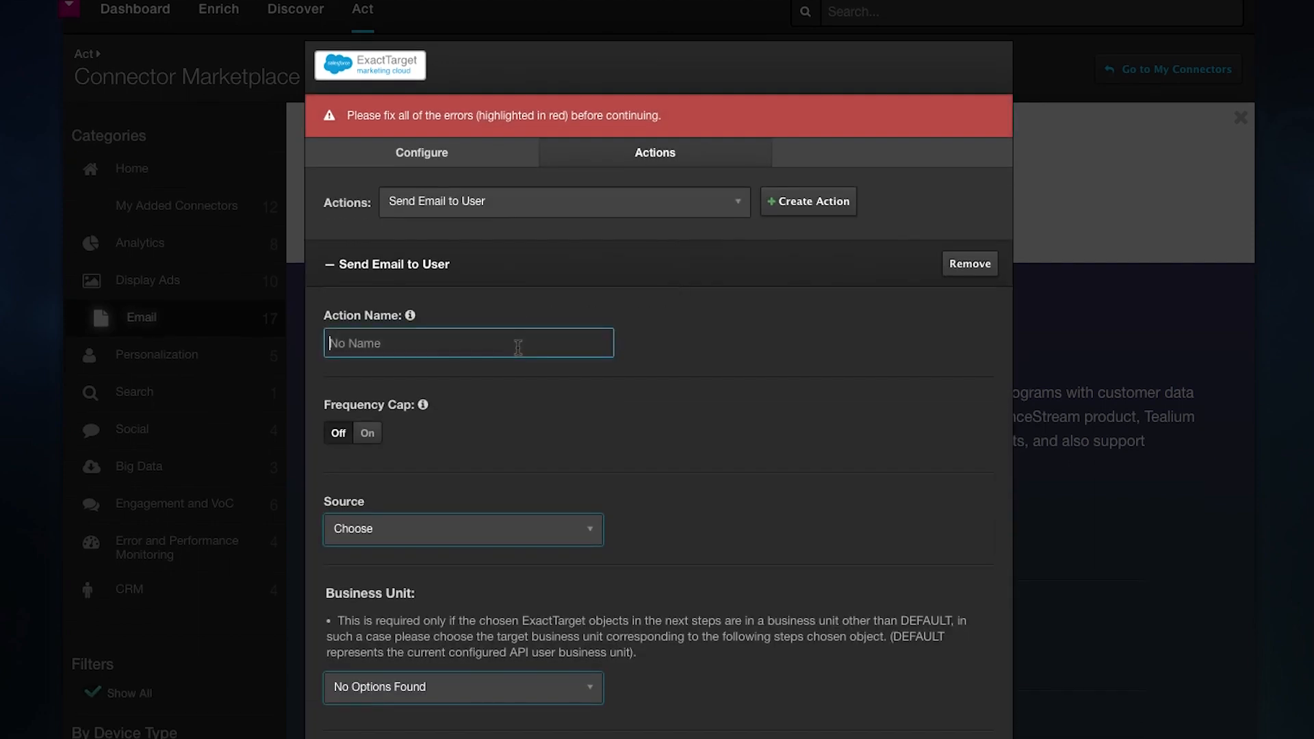
{"action": "type", "text": "VIP Cart Step 1"}
Set the email action's source to the "VIP Cart abadoners" audience
{"action": "scroll", "coordinate": [625, 362], "scroll_direction": "down", "scroll_amount": 3}
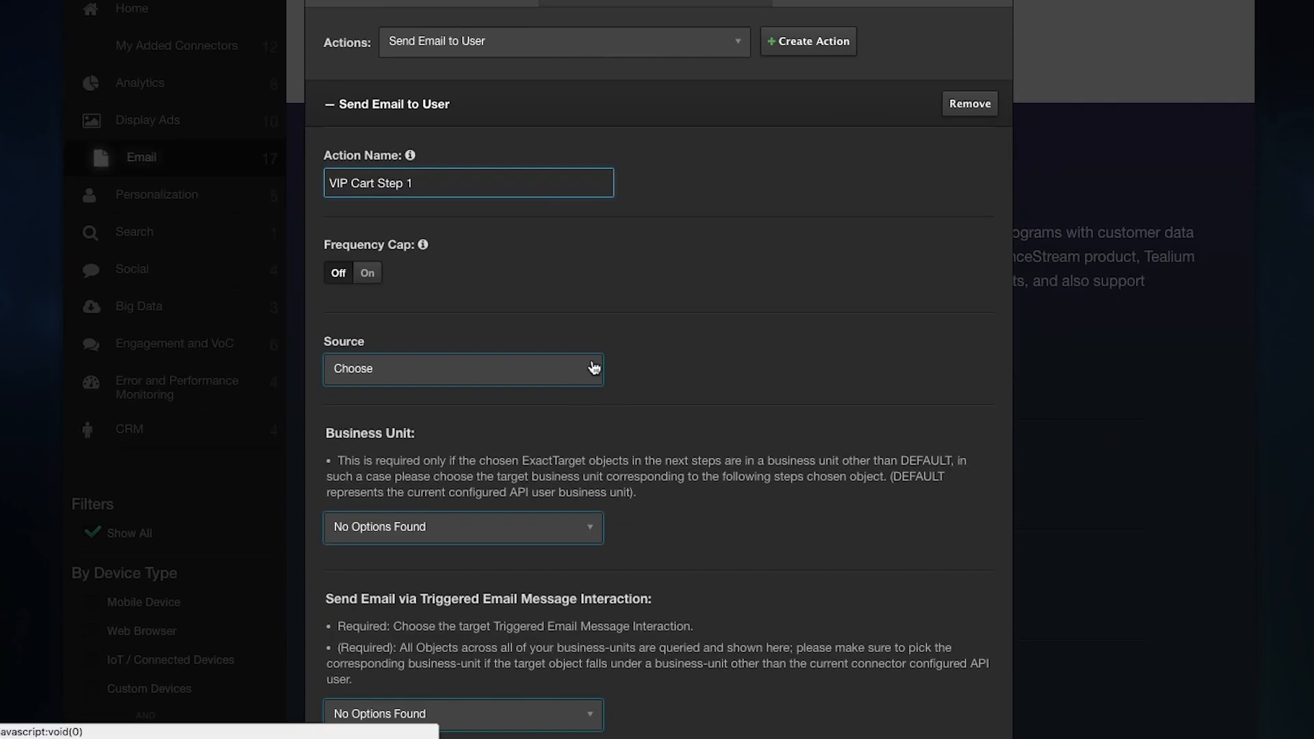
{"action": "left_click", "coordinate": [593, 369]}
{"action": "scroll", "coordinate": [504, 460], "scroll_direction": "down", "scroll_amount": 6}
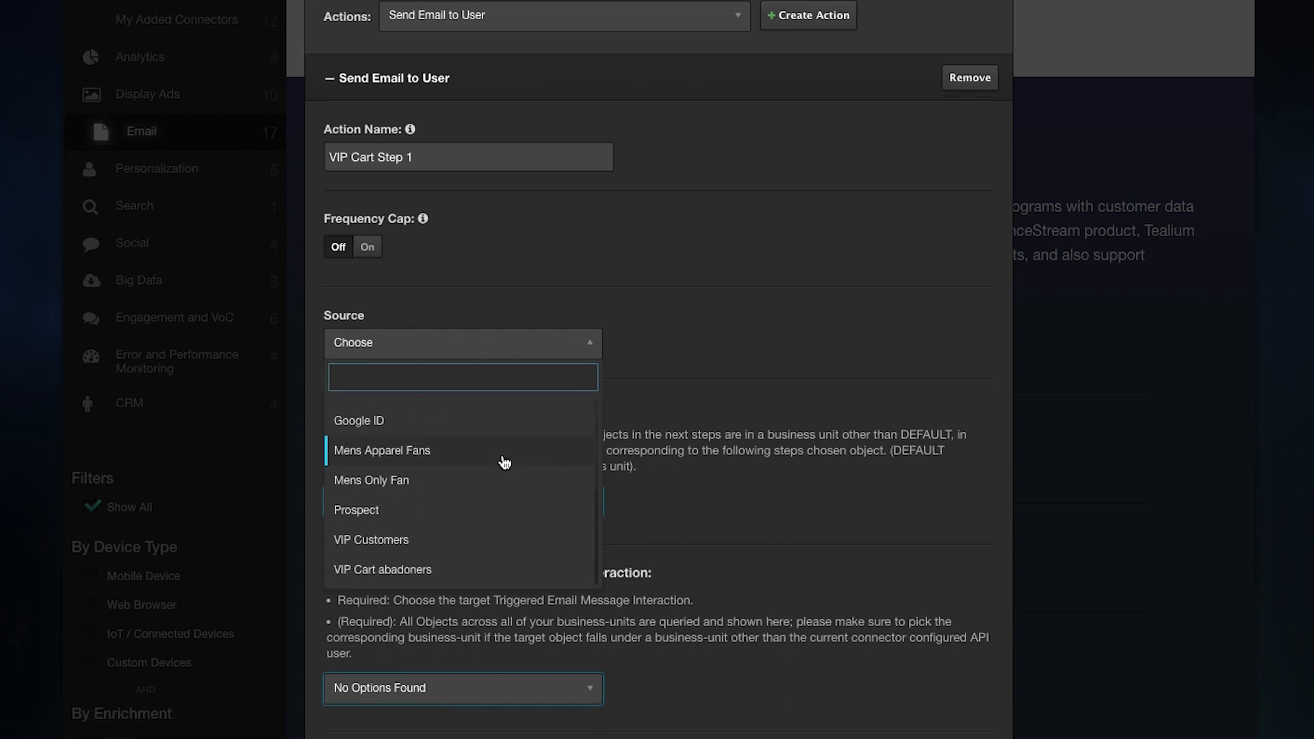
{"action": "left_click", "coordinate": [441, 571]}
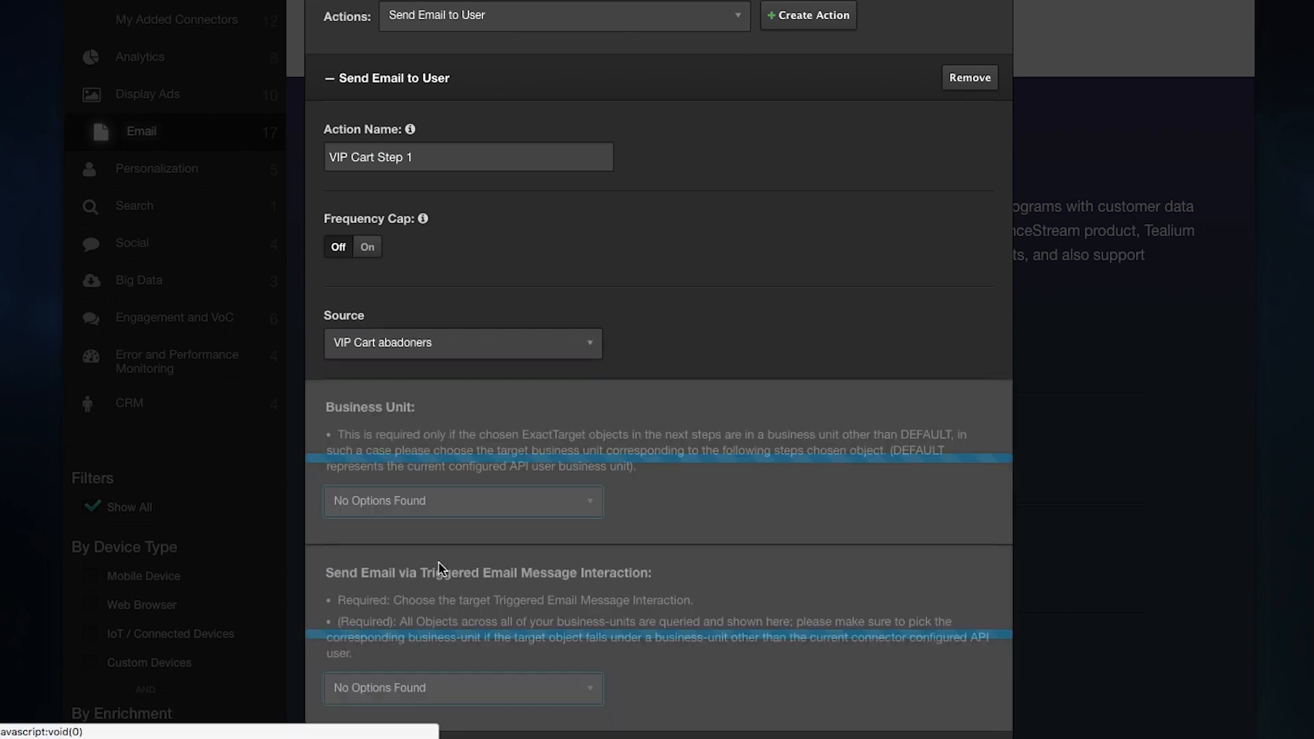
Check the available options for the triggered email message interaction and the business unit
{"action": "scroll", "coordinate": [728, 260], "scroll_direction": "down", "scroll_amount": 4}
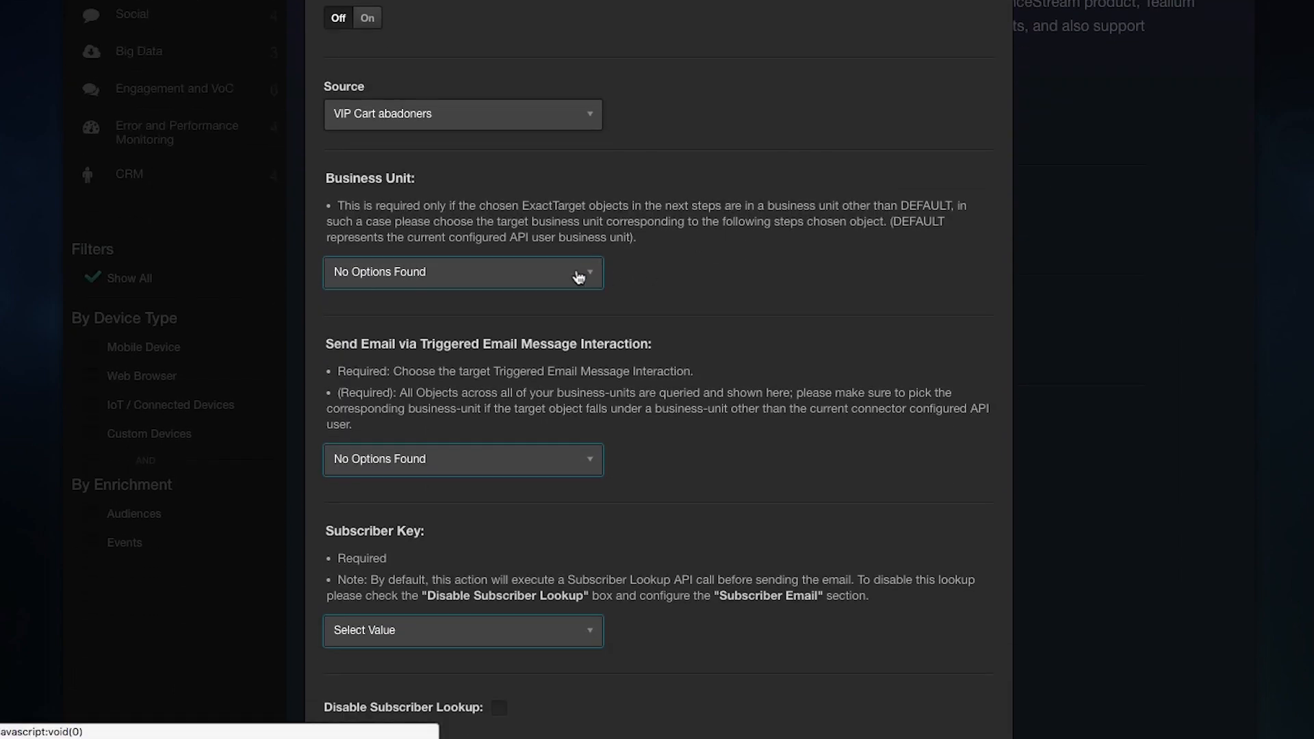
{"action": "left_click", "coordinate": [587, 458]}
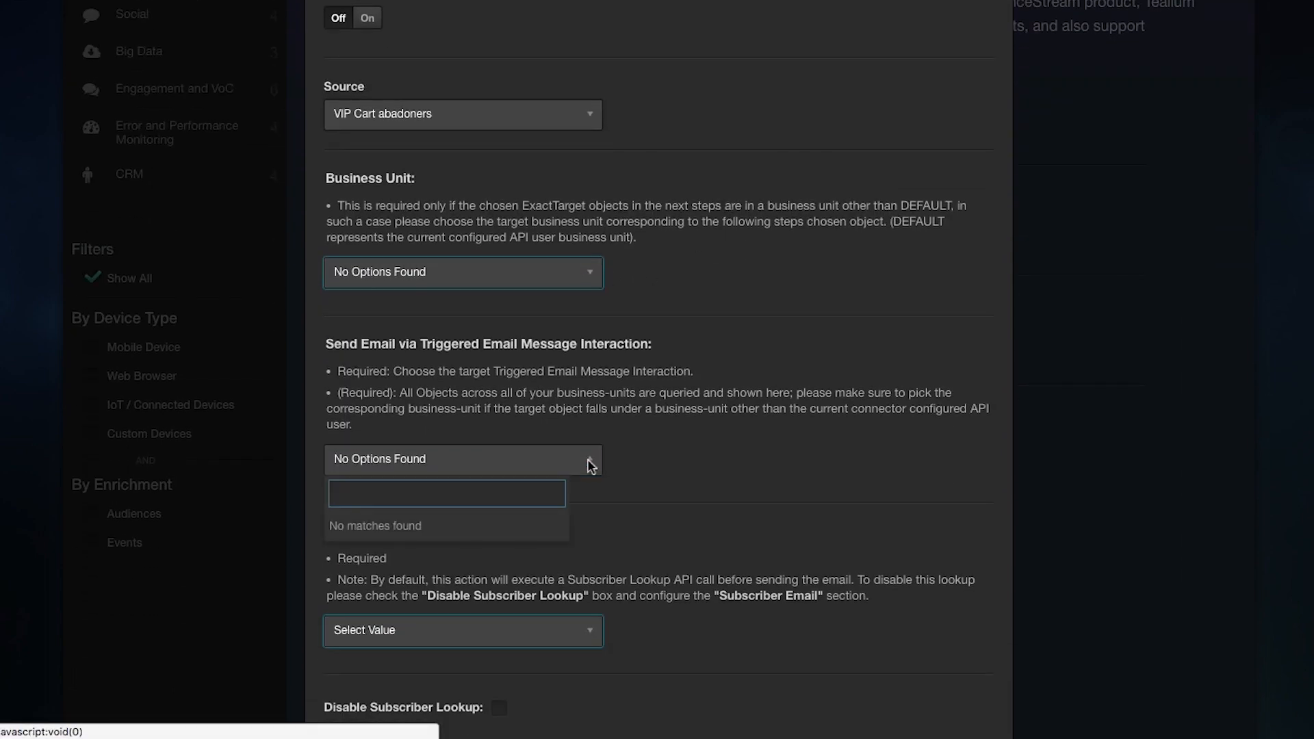
{"action": "left_click", "coordinate": [605, 433]}
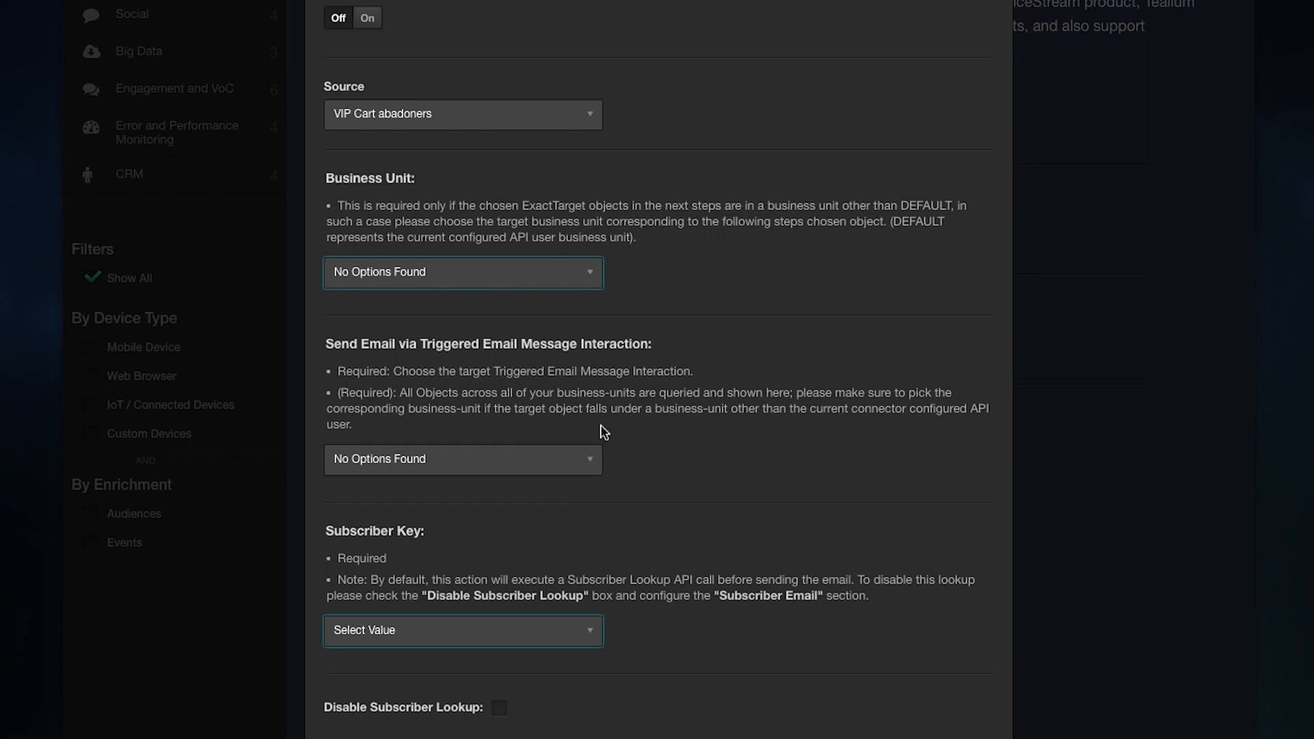
{"action": "left_click", "coordinate": [601, 286]}
{"action": "left_click", "coordinate": [736, 259]}
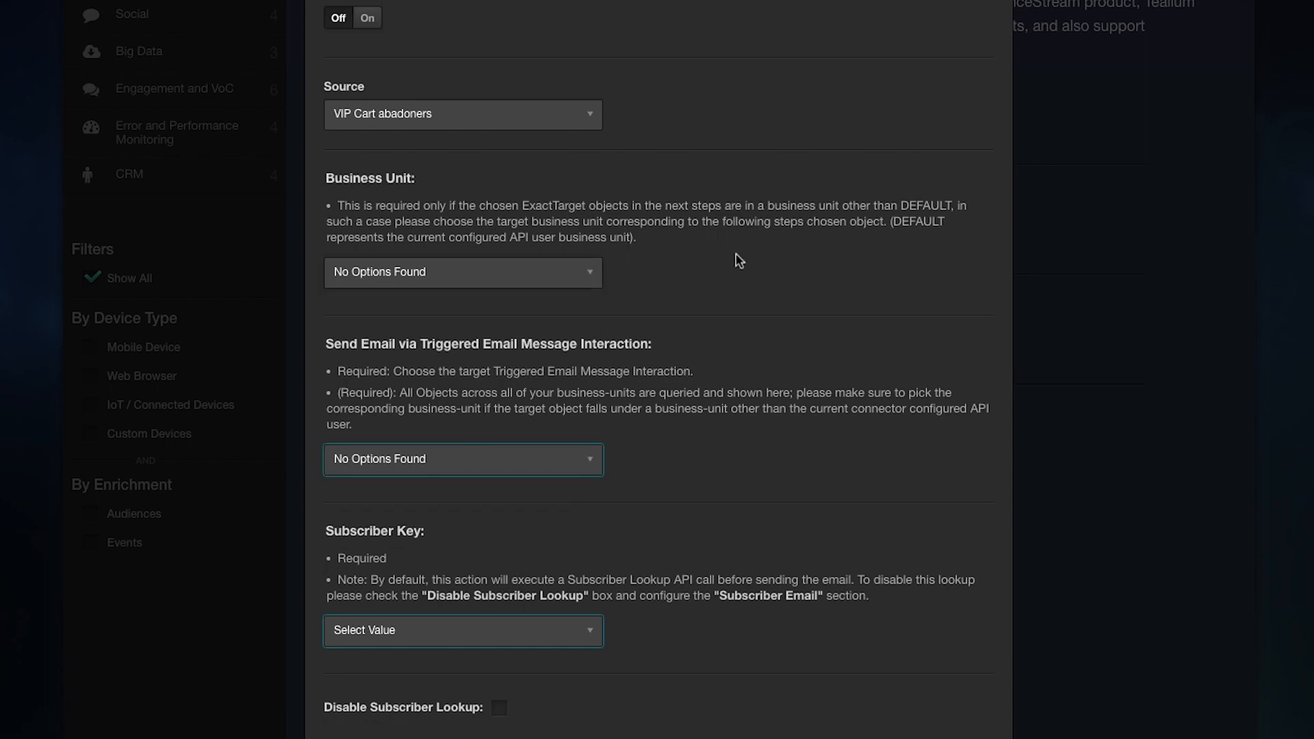
Set the action to trigger when the visitor is "In Audience at end of visit" and save the connector
{"action": "scroll", "coordinate": [740, 260], "scroll_direction": "down", "scroll_amount": 4}
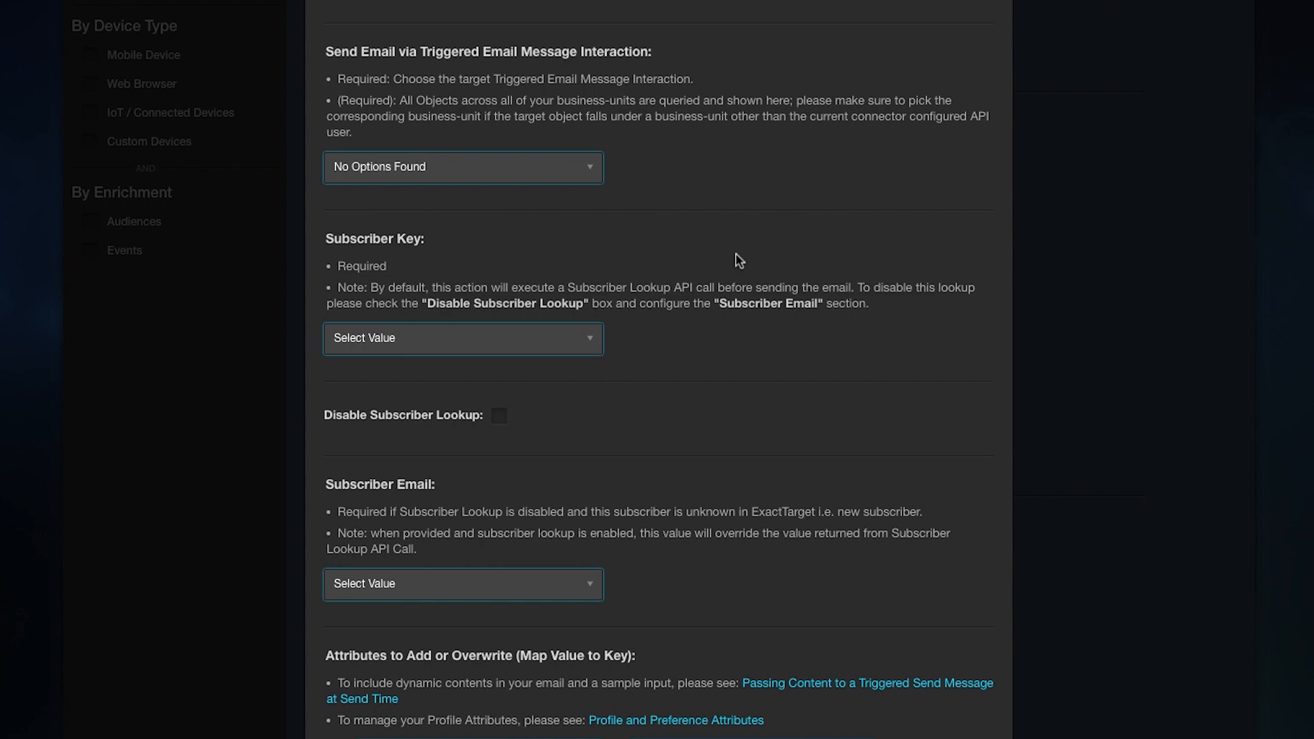
{"action": "scroll", "coordinate": [739, 261], "scroll_direction": "down", "scroll_amount": 4}
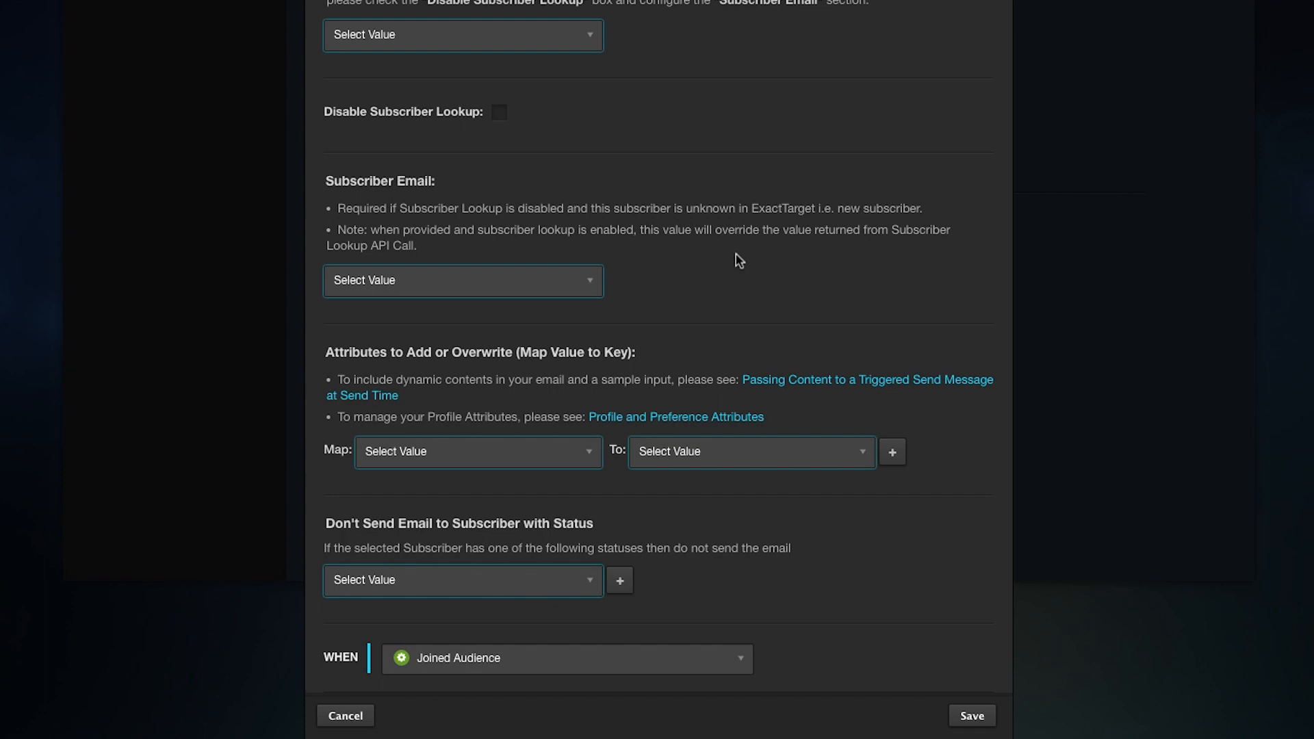
{"action": "left_click", "coordinate": [741, 660]}
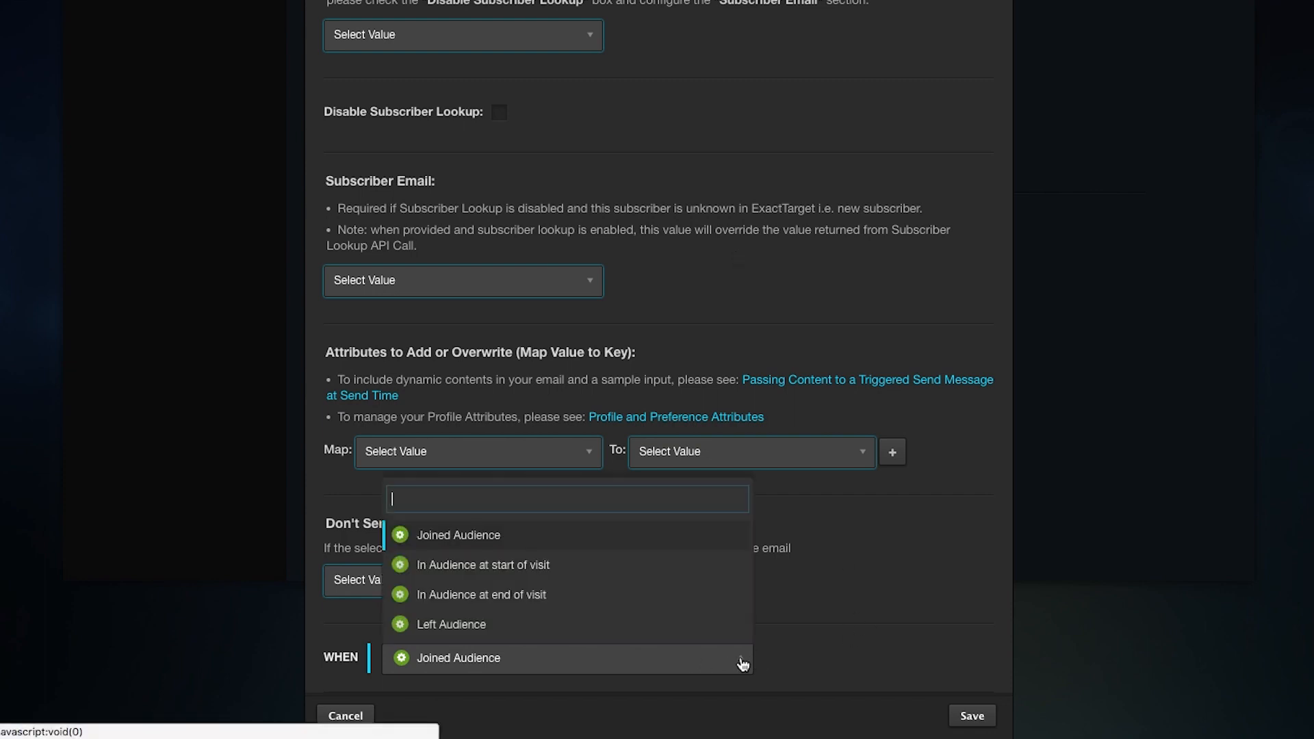
{"action": "left_click", "coordinate": [528, 595]}
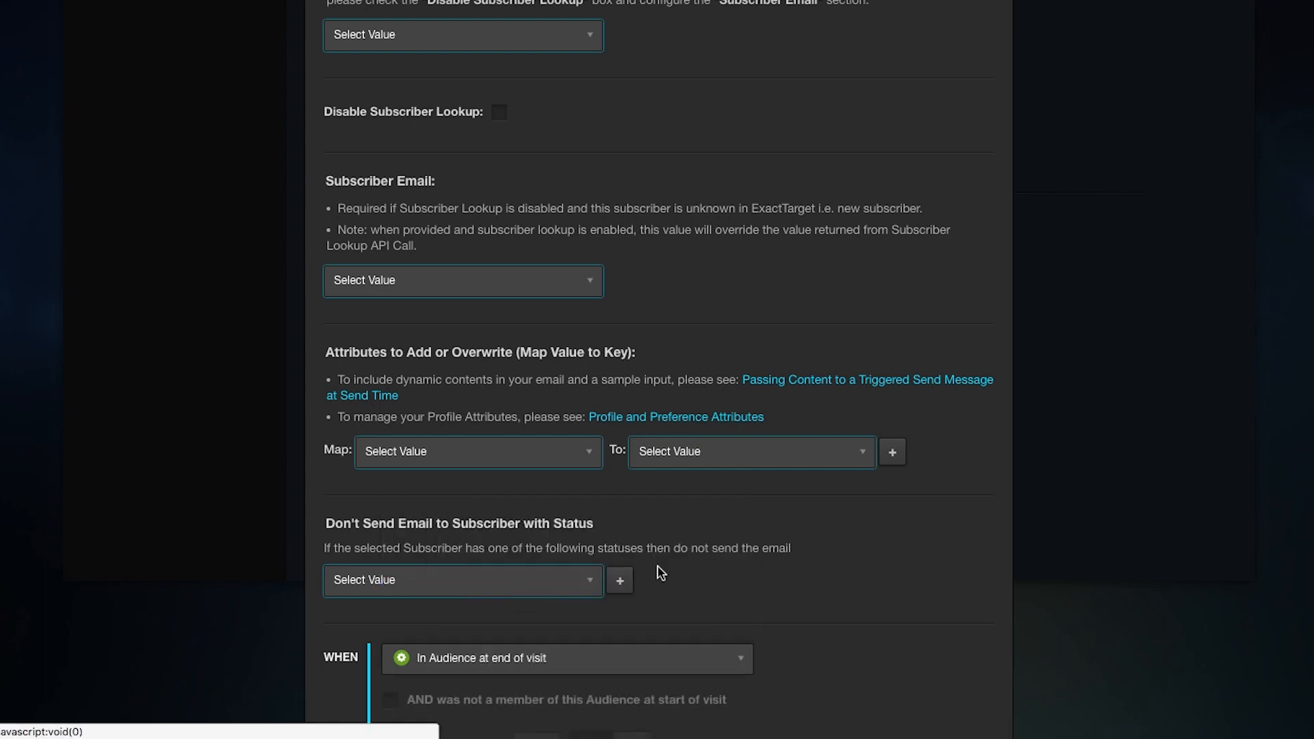
{"action": "scroll", "coordinate": [789, 577], "scroll_direction": "down", "scroll_amount": 1}
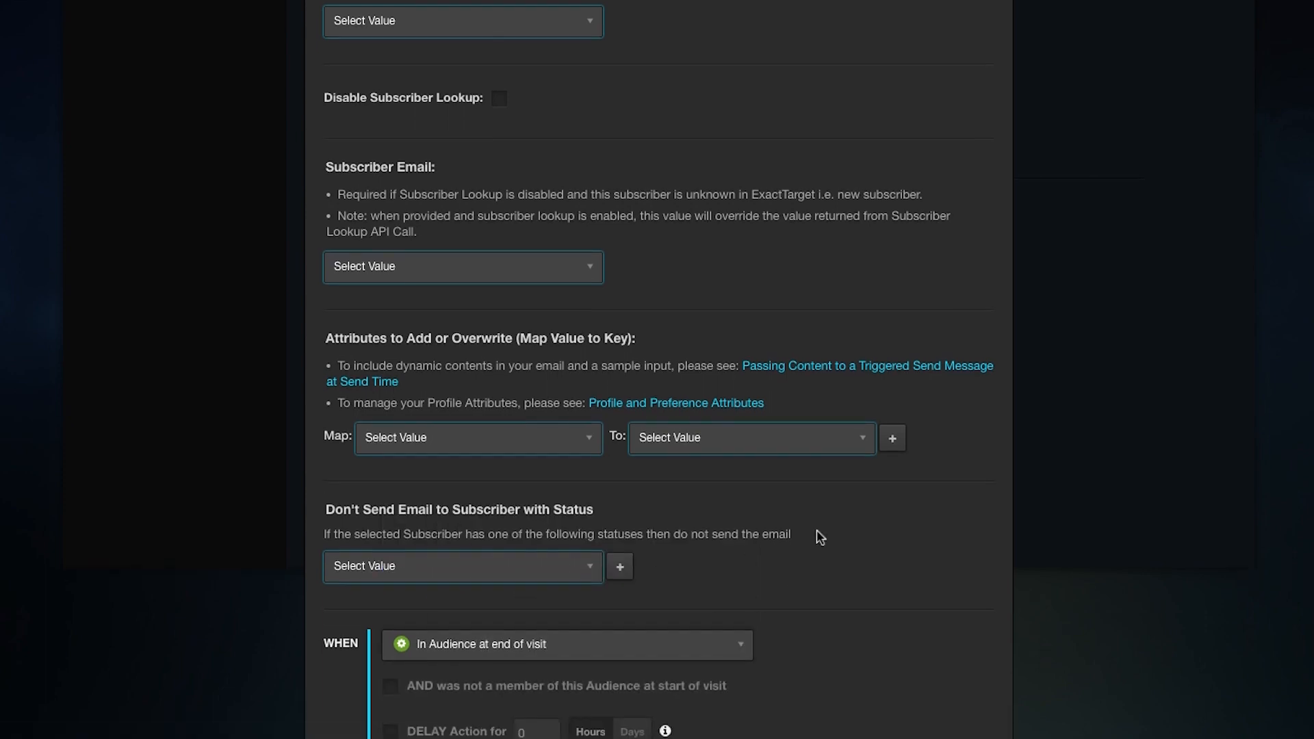
{"action": "scroll", "coordinate": [820, 538], "scroll_direction": "down", "scroll_amount": 1}
{"action": "scroll", "coordinate": [820, 537], "scroll_direction": "down", "scroll_amount": 1}
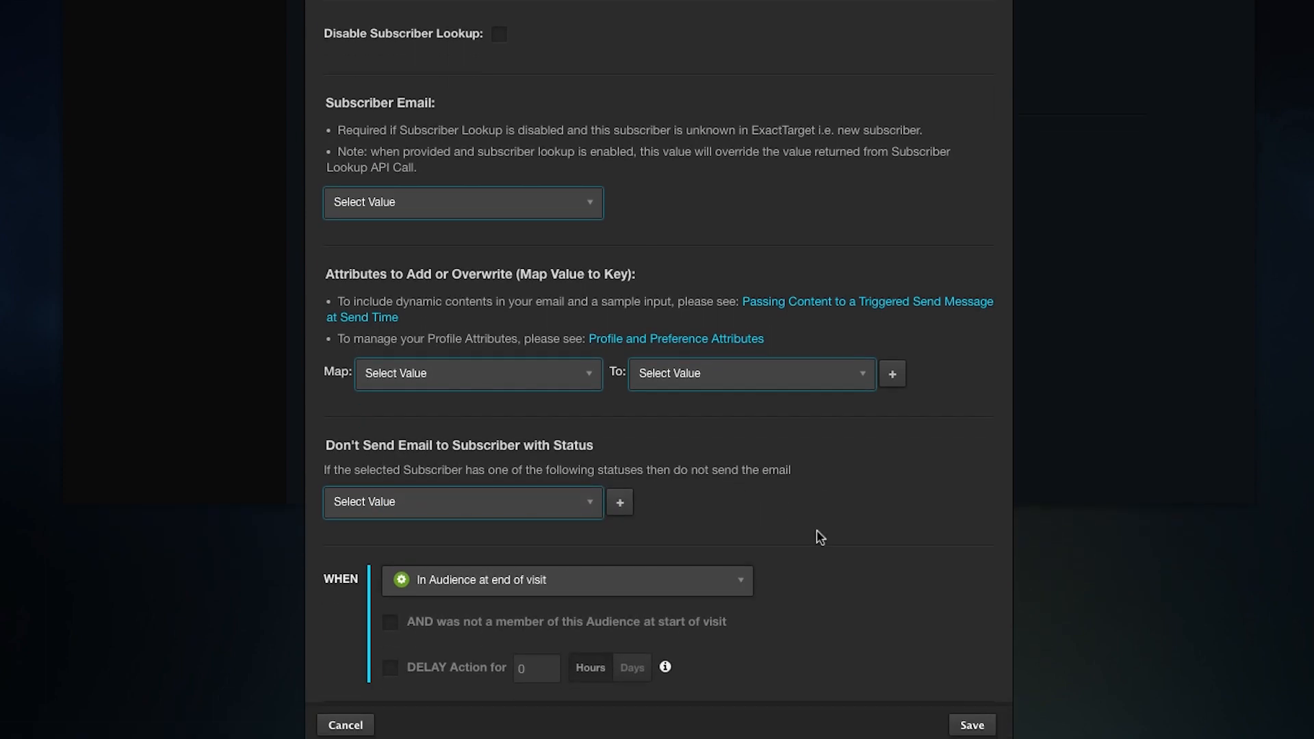
{"action": "left_click", "coordinate": [972, 725]}
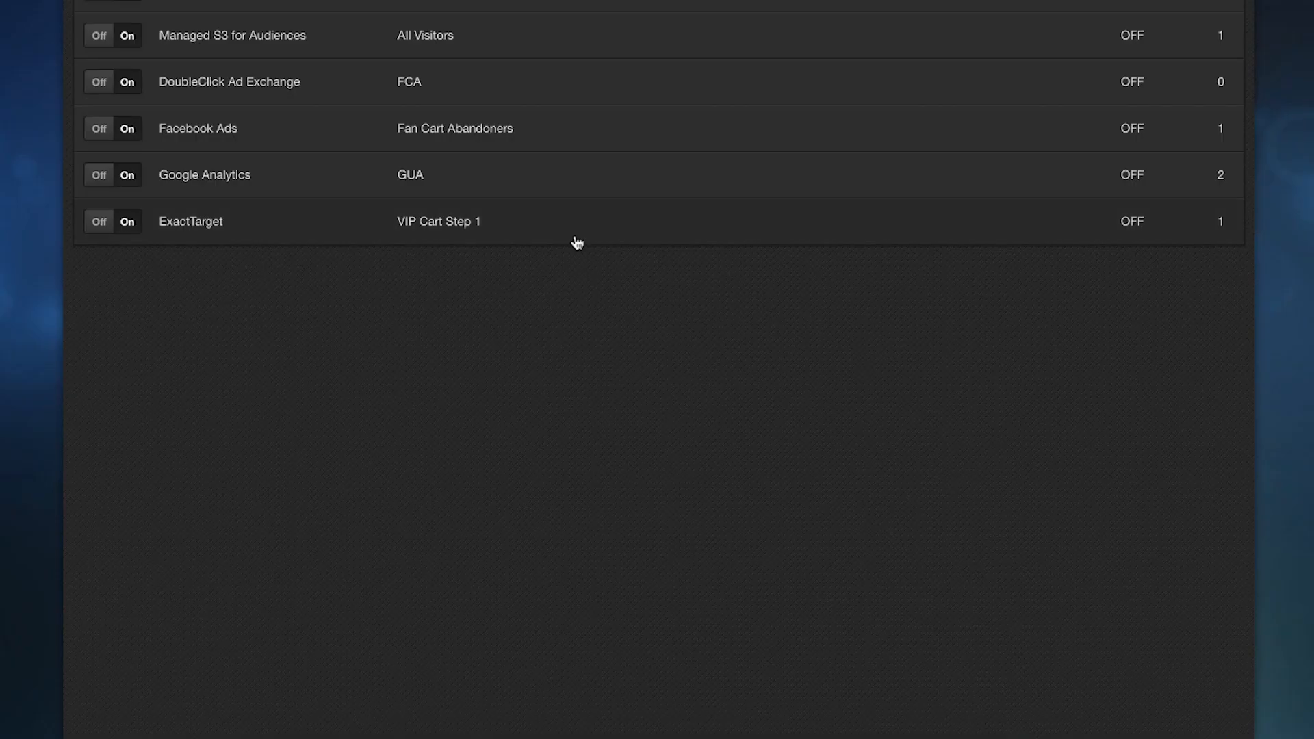
Open the Dashboard and look through the badge activity for the rolling week
{"action": "scroll", "coordinate": [690, 244], "scroll_direction": "up", "scroll_amount": 10}
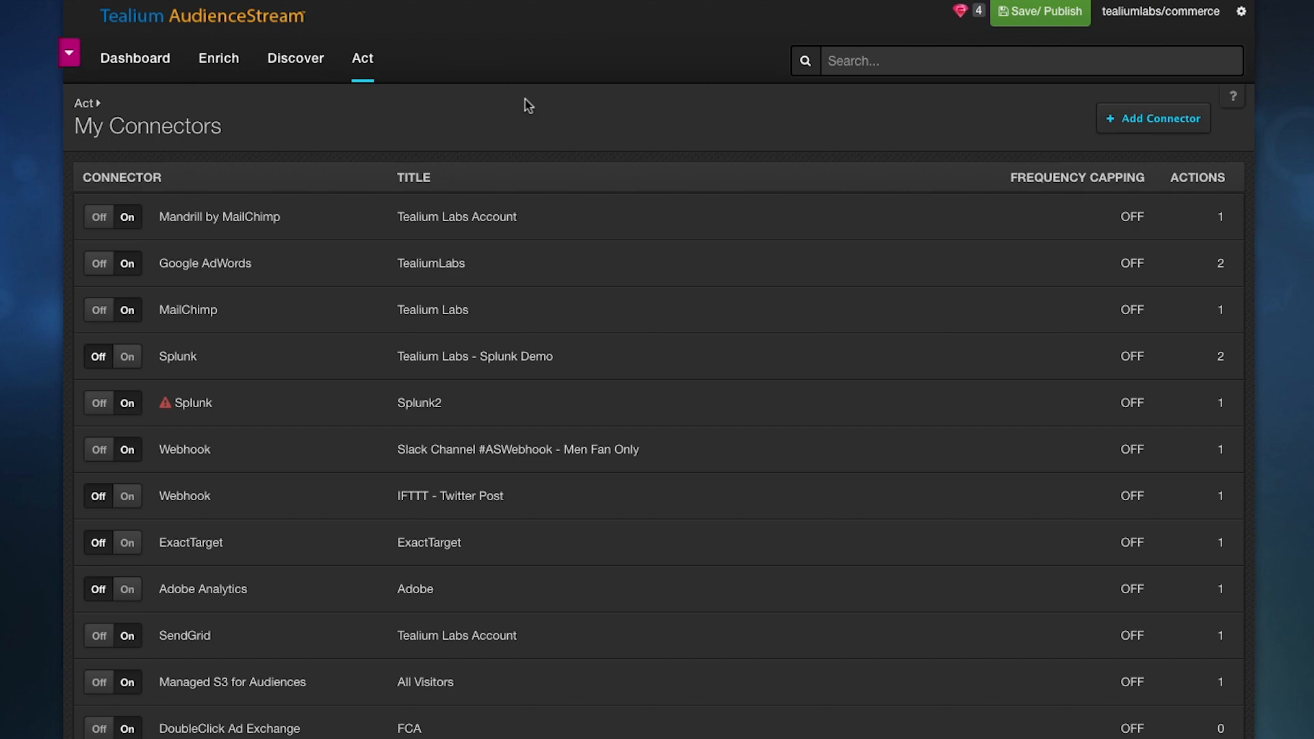
{"action": "left_click", "coordinate": [109, 57]}
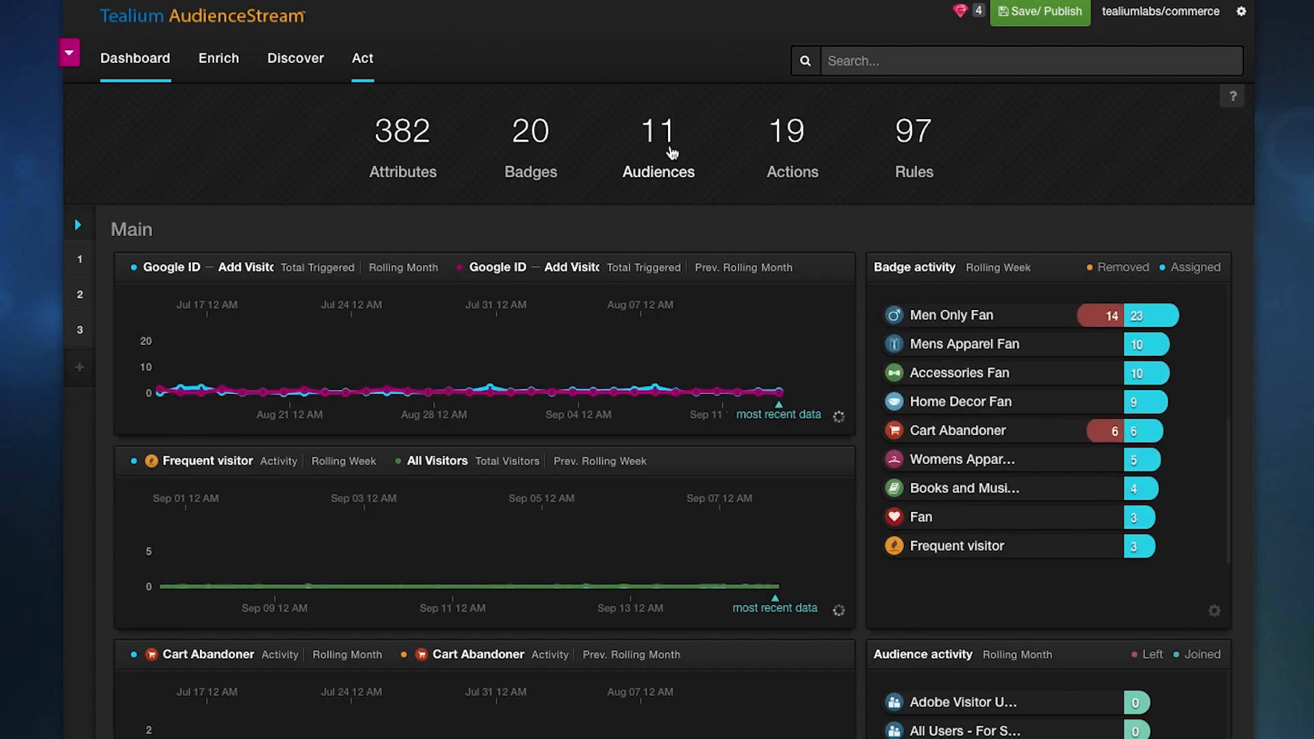
{"action": "scroll", "coordinate": [990, 362], "scroll_direction": "down", "scroll_amount": 3}
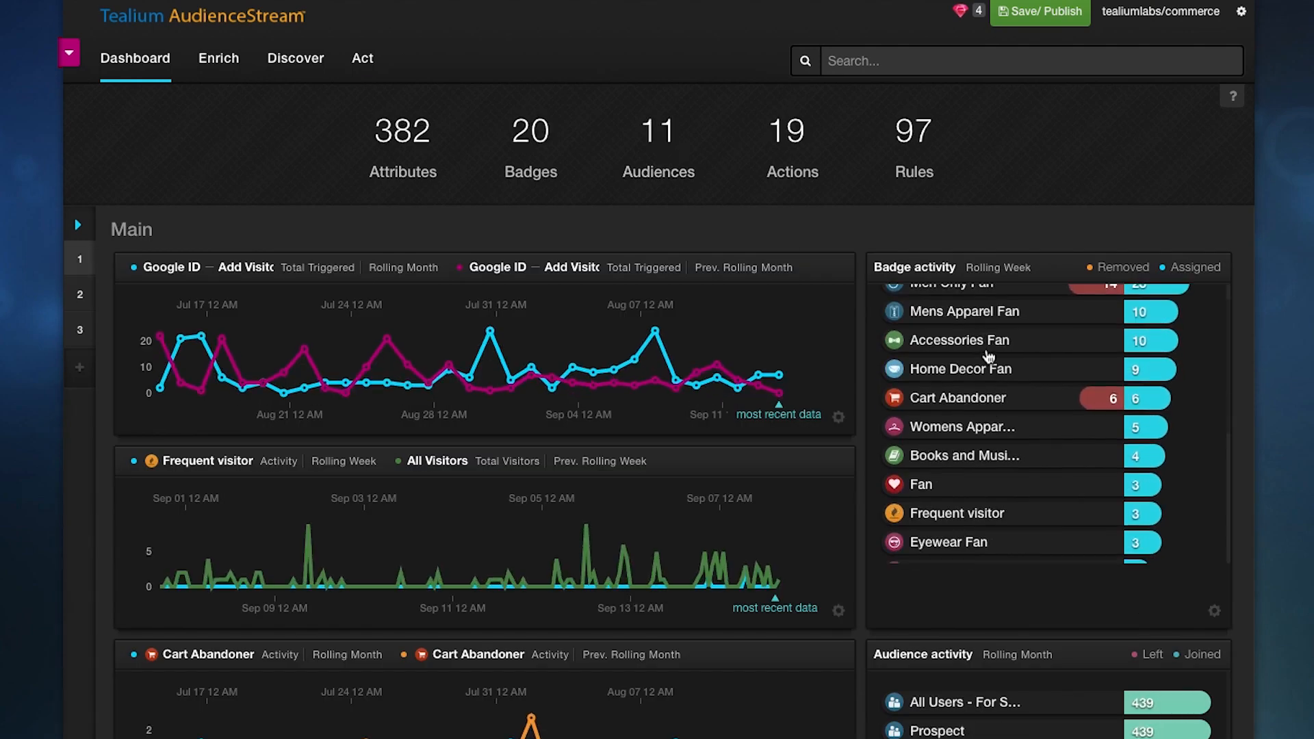
{"action": "scroll", "coordinate": [974, 373], "scroll_direction": "up", "scroll_amount": 3}
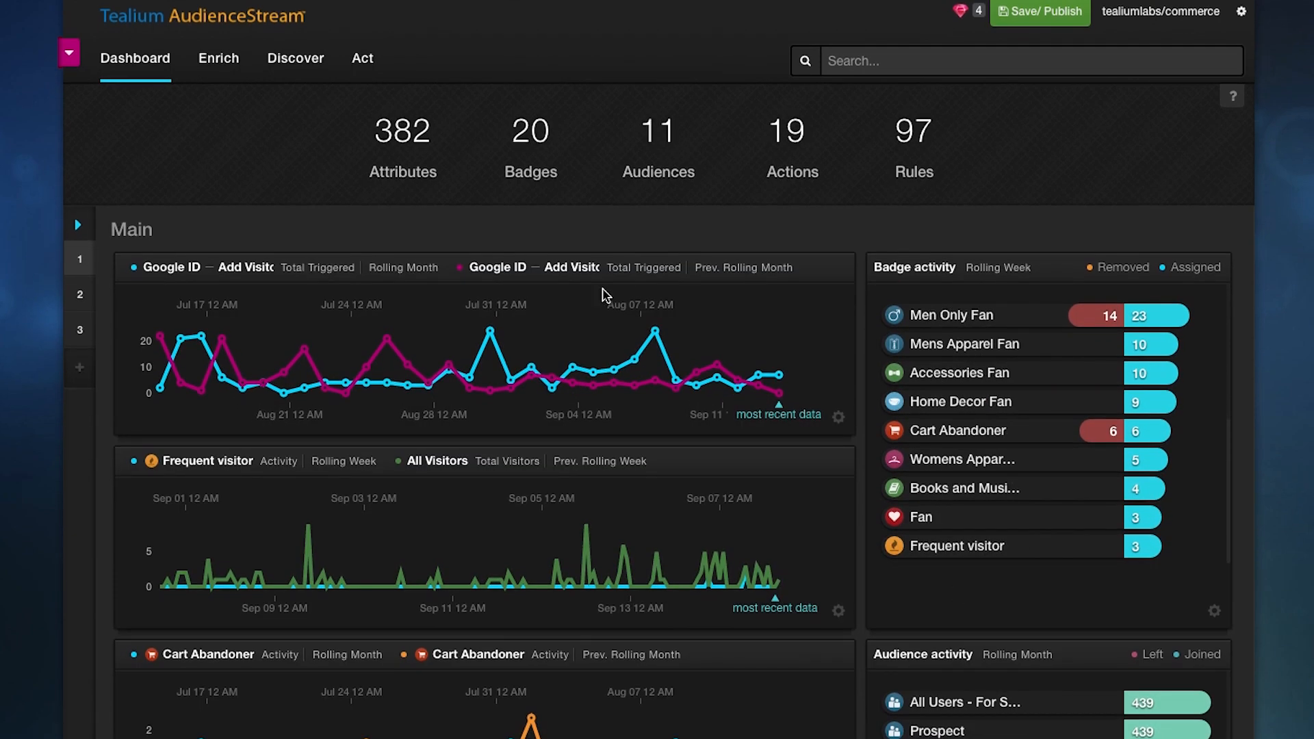